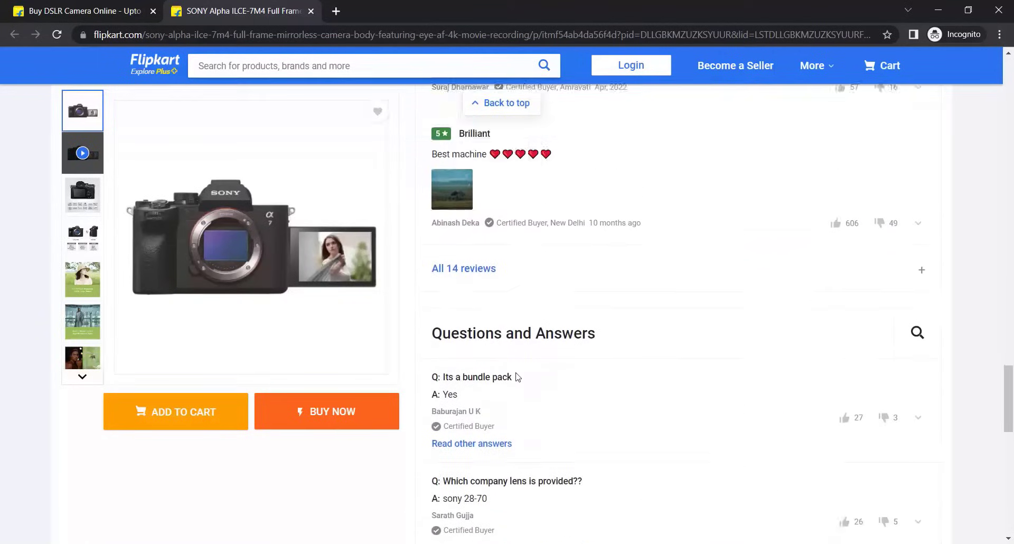
- Scroll back up the Sony Alpha ILCE-7M4 product page on Flipkart
scroll(517, 375, up, 10)
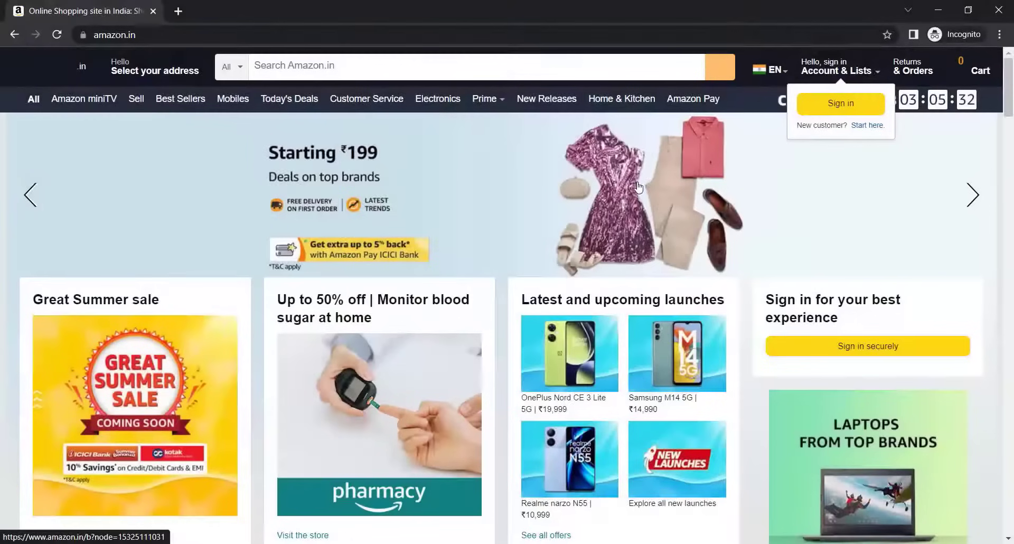
- Browse the Amazon.in homepage and open the boAt Xtend Smartwatch product page
scroll(551, 197, down, 12)
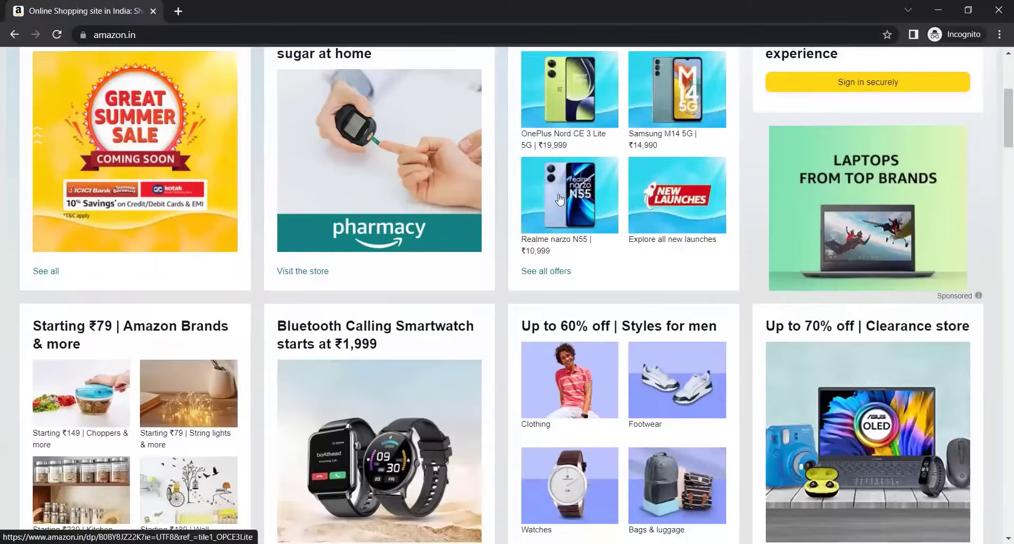
scroll(563, 197, down, 7)
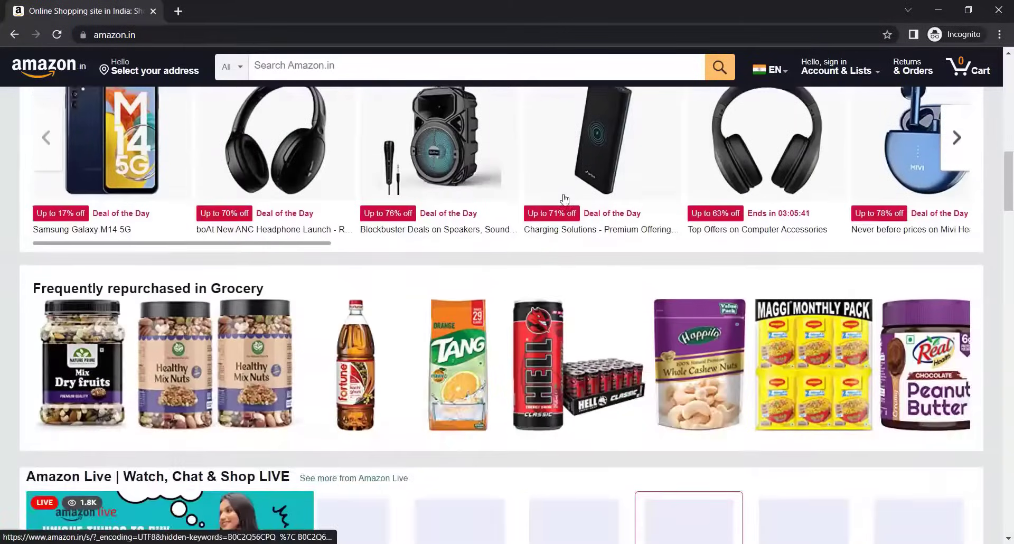
scroll(563, 199, down, 17)
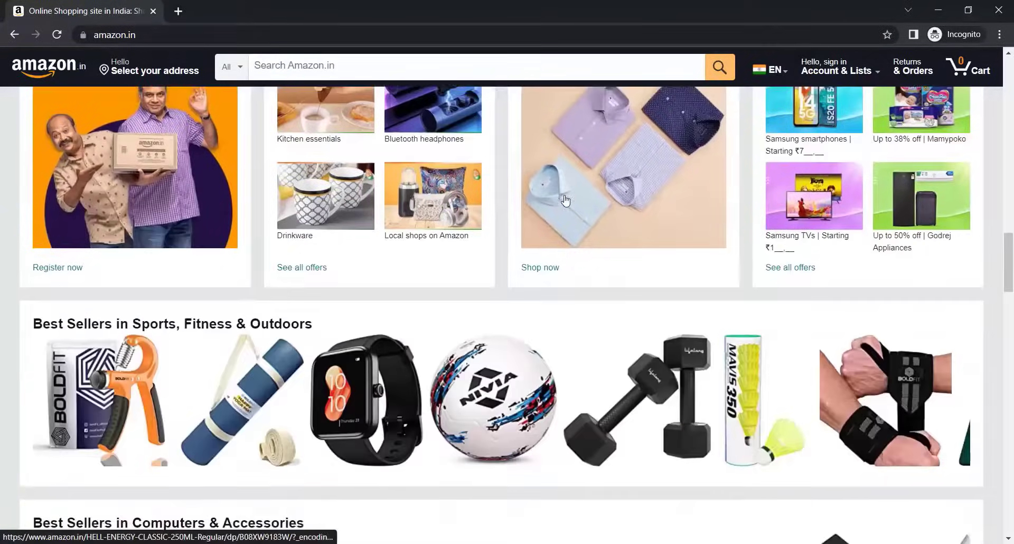
scroll(565, 199, down, 9)
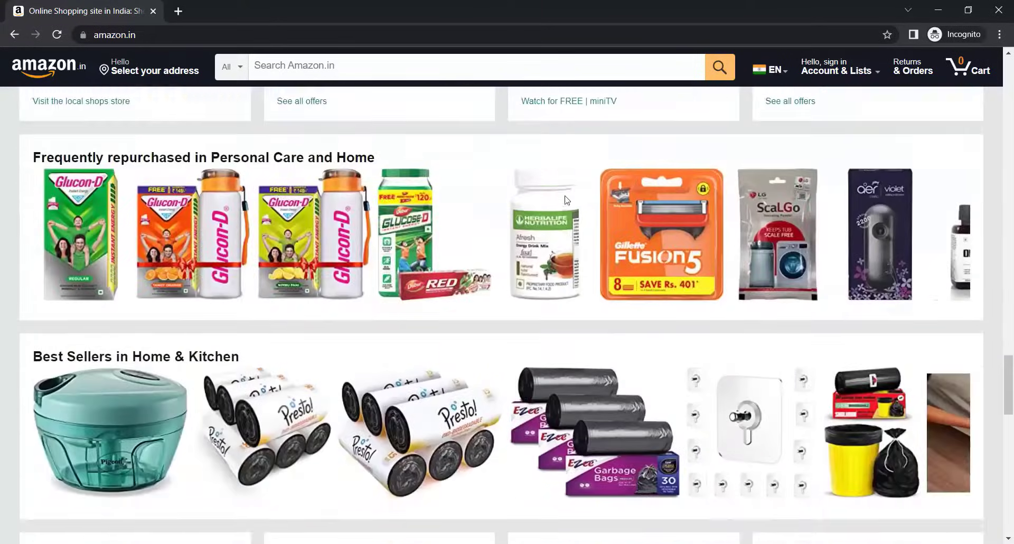
scroll(566, 200, up, 5)
click(607, 307)
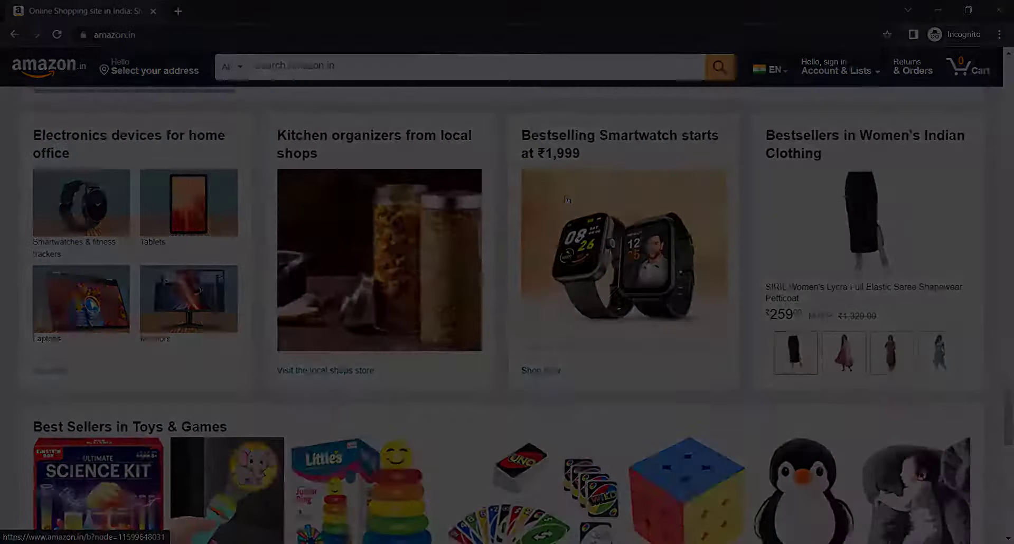
- Review the boAt Xtend page and select its full web address
scroll(731, 352, down, 7)
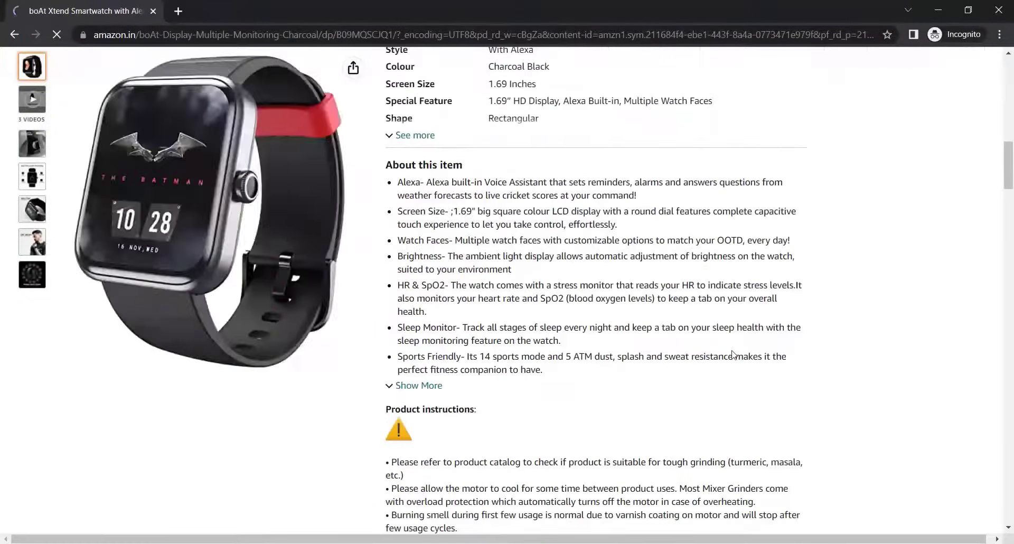
scroll(732, 350, up, 8)
scroll(733, 351, up, 4)
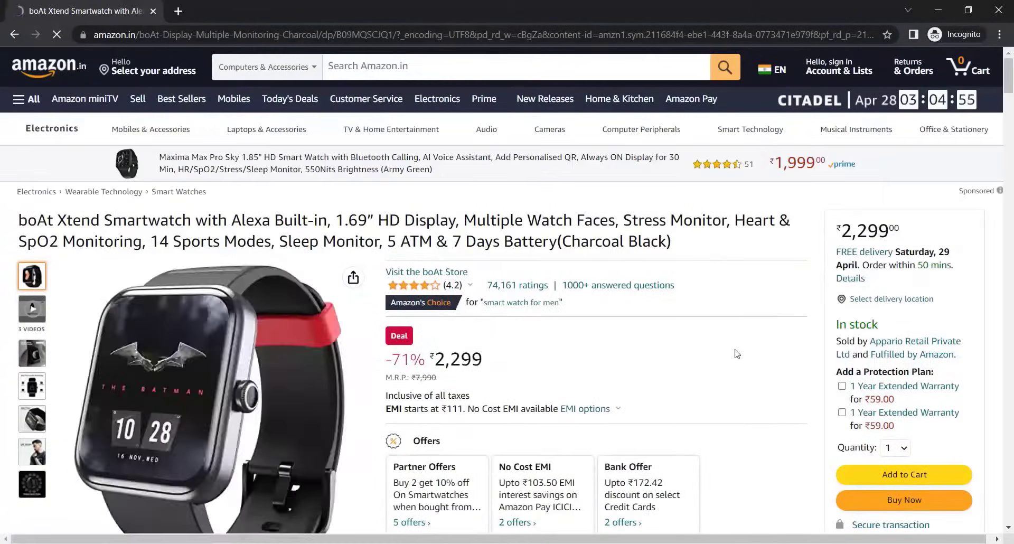
click(136, 34)
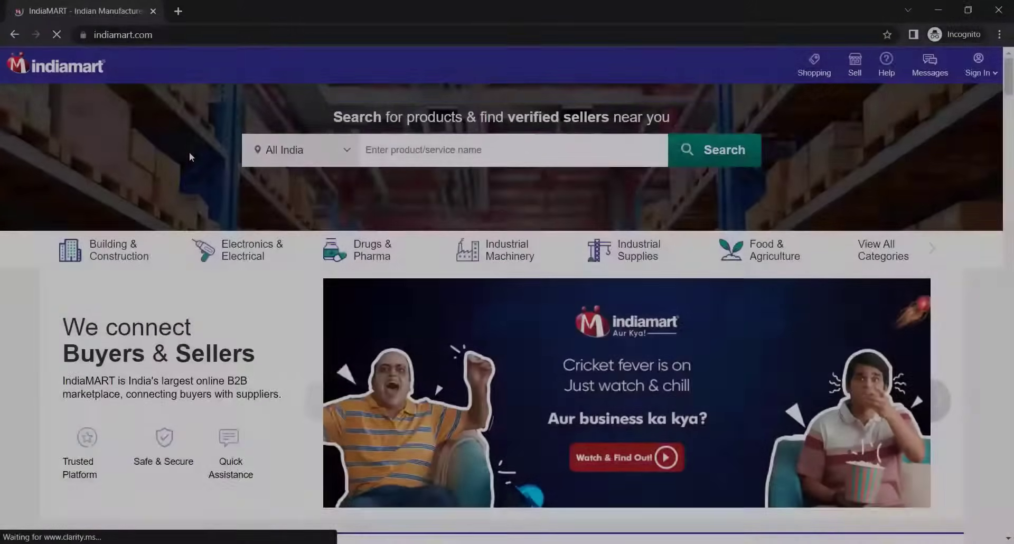
scroll(189, 151, down, 5)
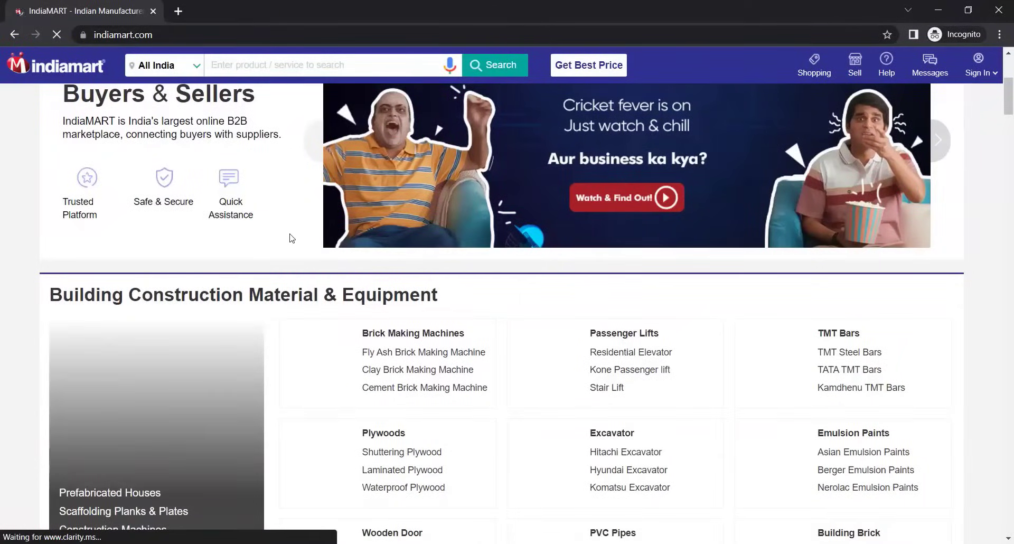
scroll(378, 220, down, 5)
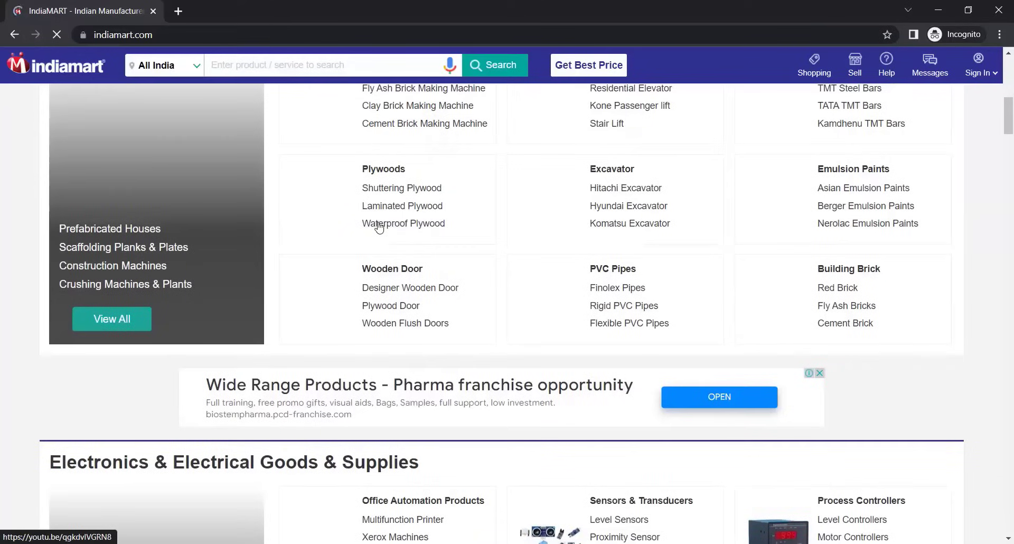
scroll(379, 227, down, 6)
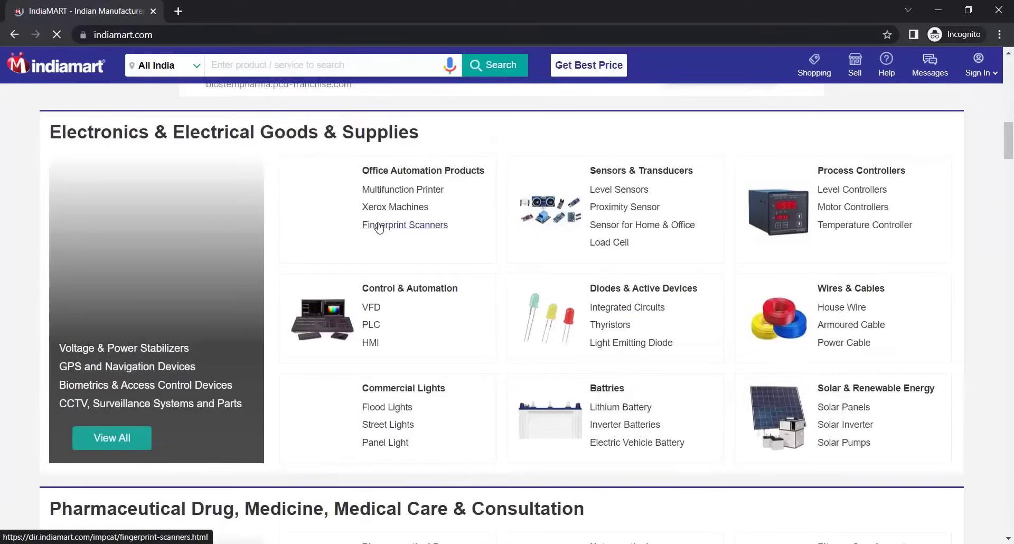
scroll(379, 227, down, 6)
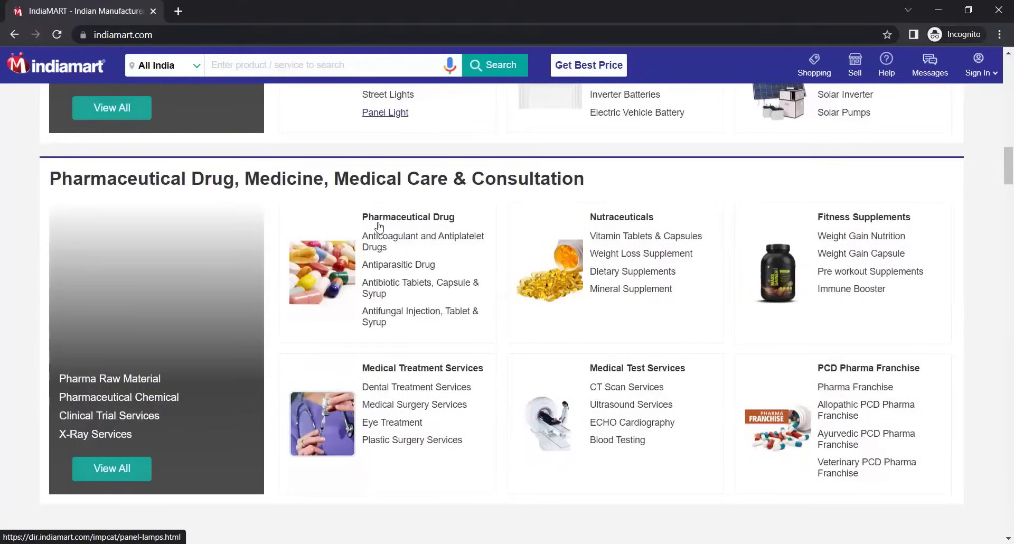
scroll(379, 227, down, 9)
scroll(378, 227, down, 7)
scroll(379, 227, down, 6)
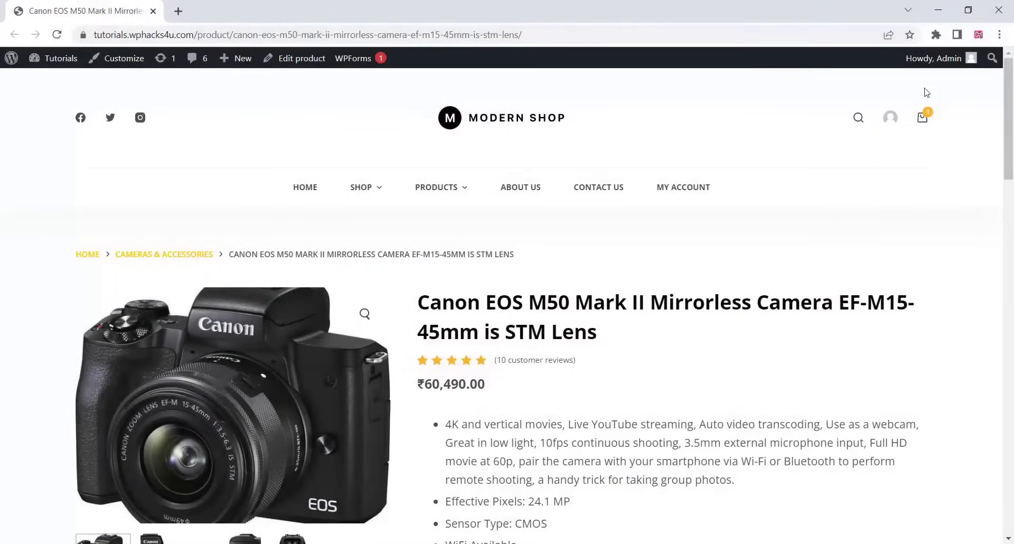
- Check out the Canon EOS M50 Mark II cart by cash on delivery for ₹60,490.00, declining address saving
click(924, 124)
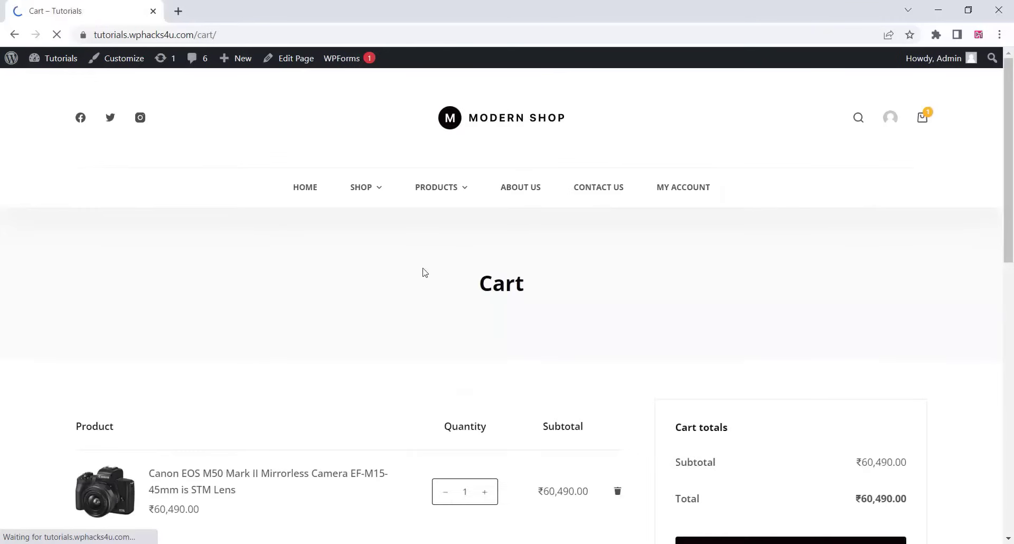
scroll(441, 266, down, 4)
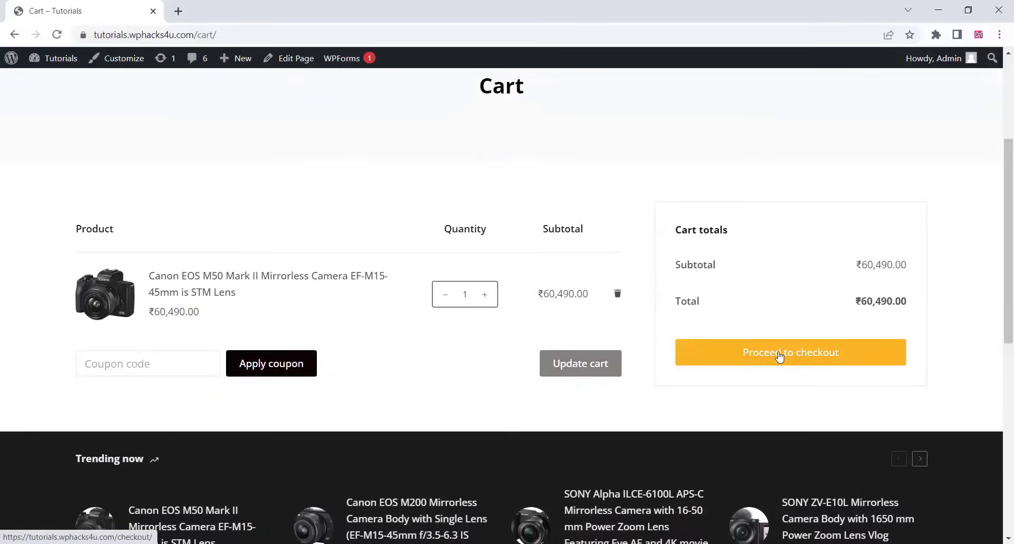
click(777, 351)
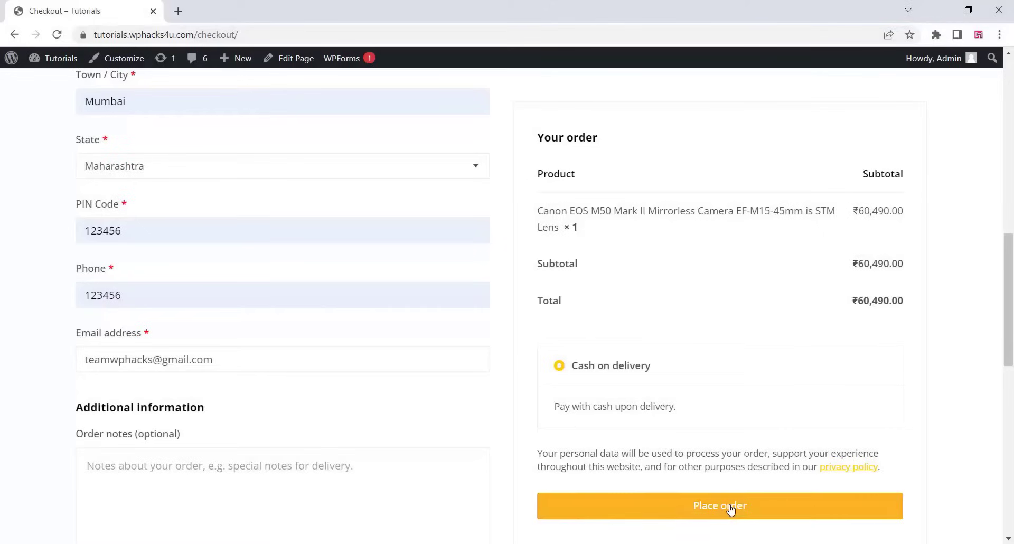
click(731, 509)
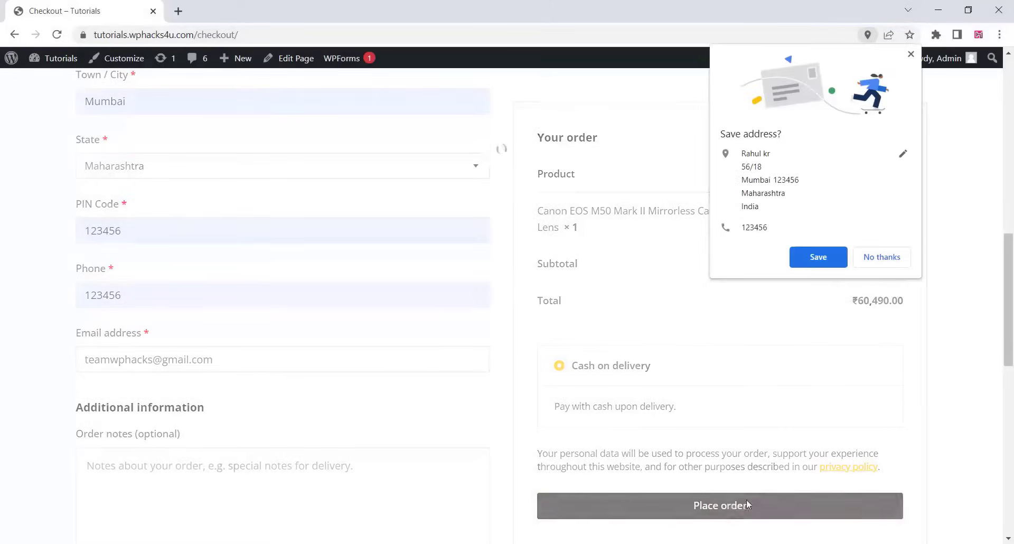
click(879, 258)
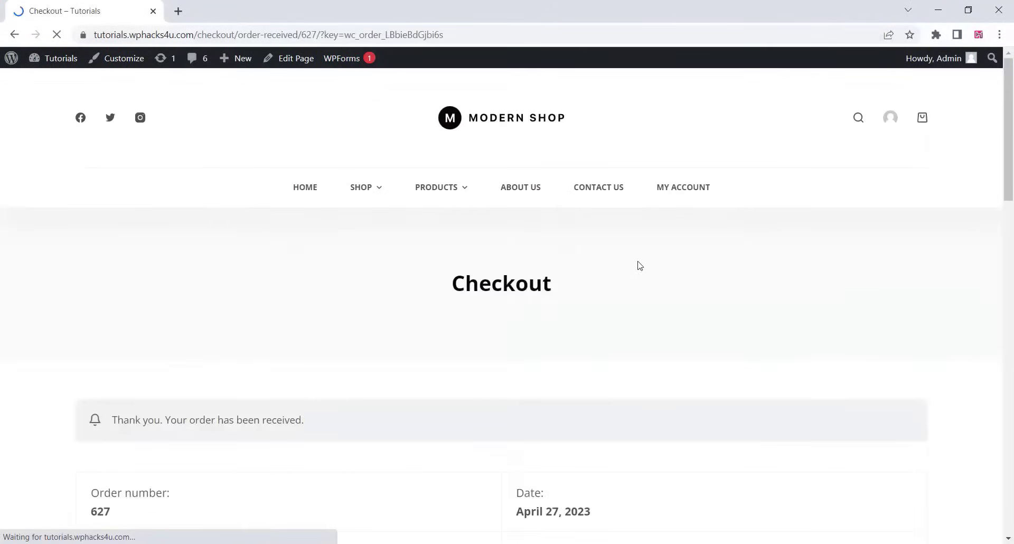
scroll(640, 265, down, 3)
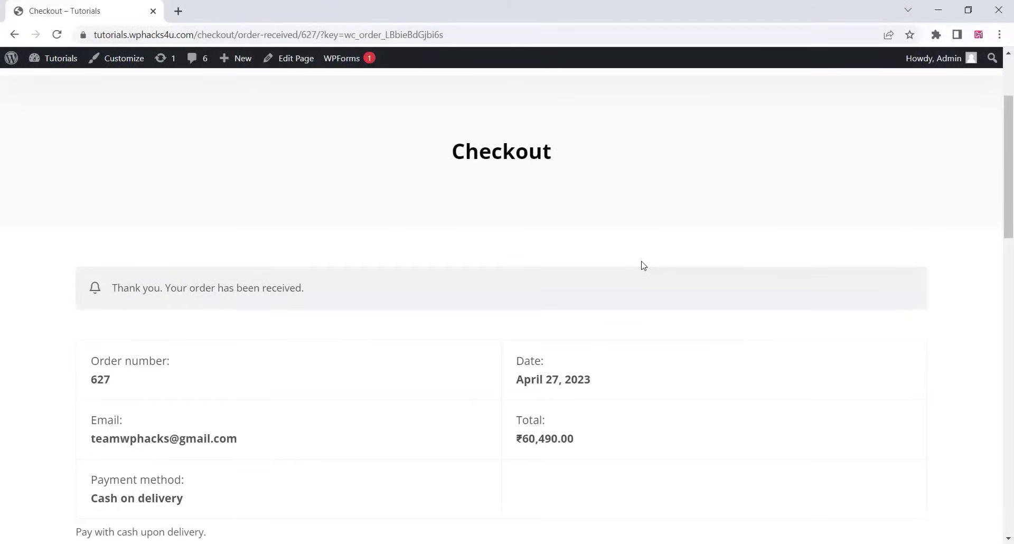
scroll(644, 265, down, 1)
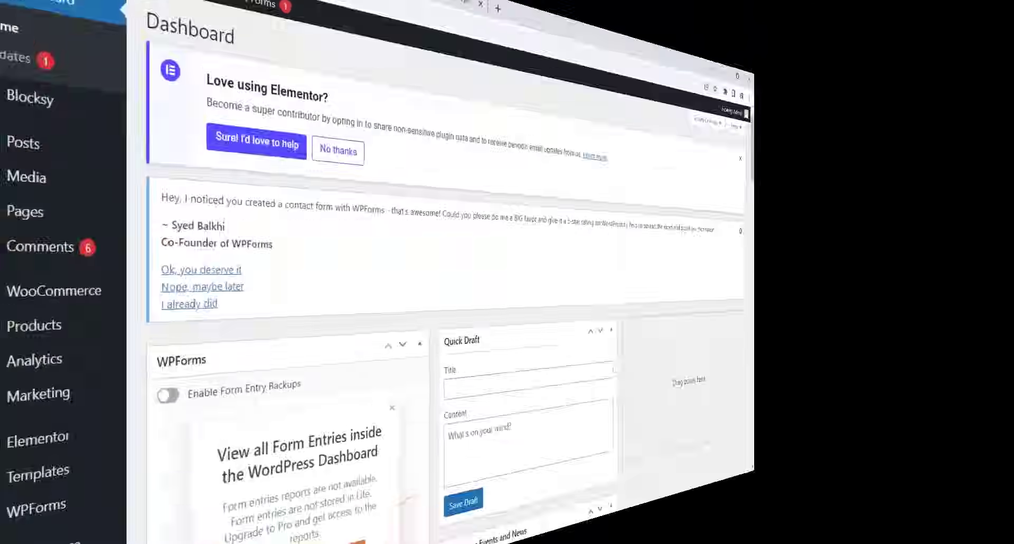
mouse_move(47, 479)
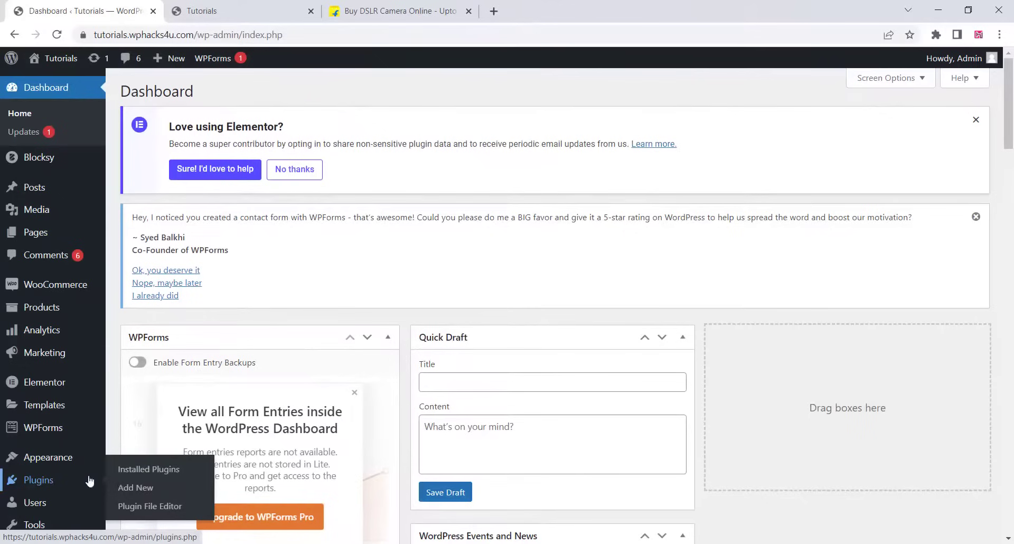
- Upload external-importer.zip through Plugins > Add New > Upload Plugin and install it
click(142, 488)
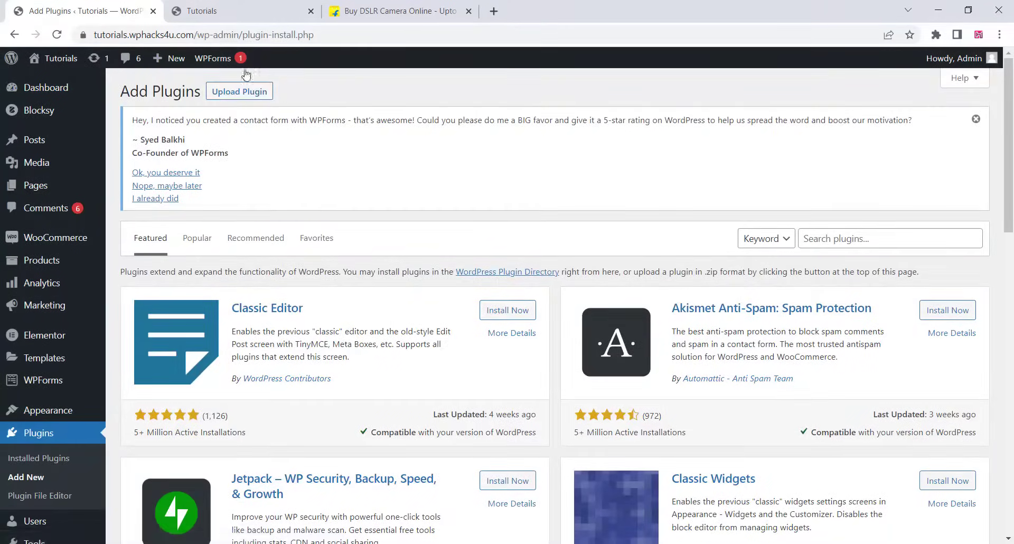
click(225, 94)
click(468, 328)
click(593, 329)
click(629, 329)
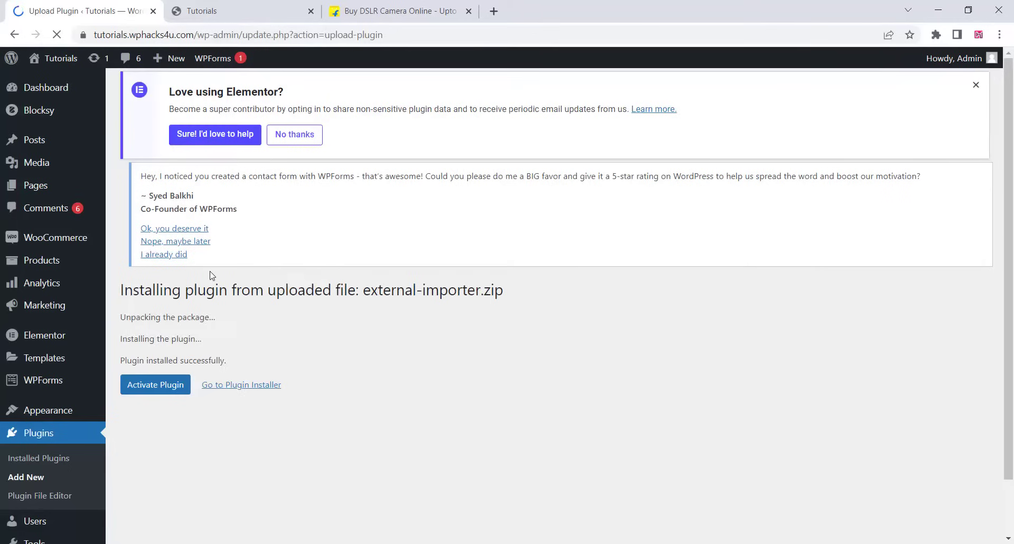
- Activate the External Importer plugin and go to its Settings page
click(157, 393)
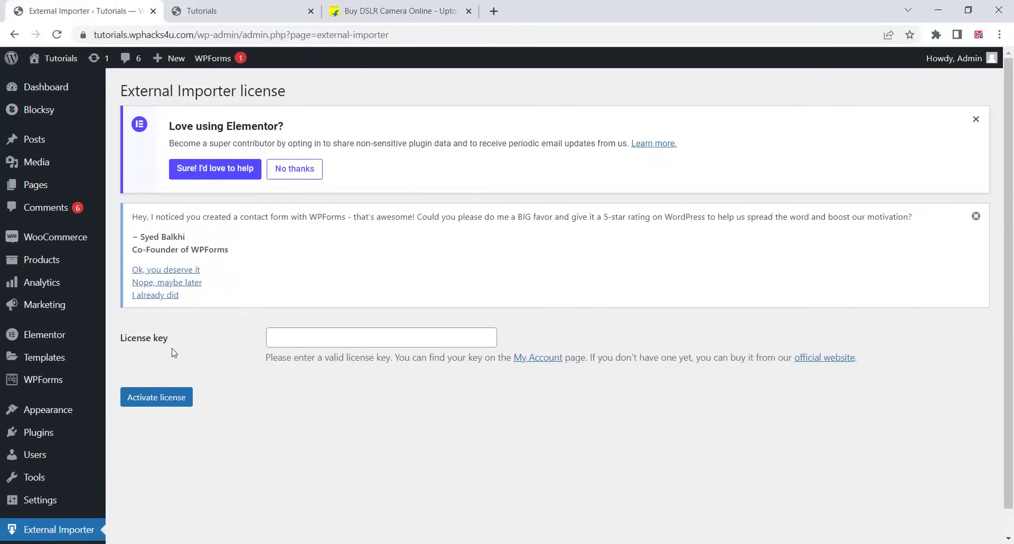
scroll(175, 352, down, 1)
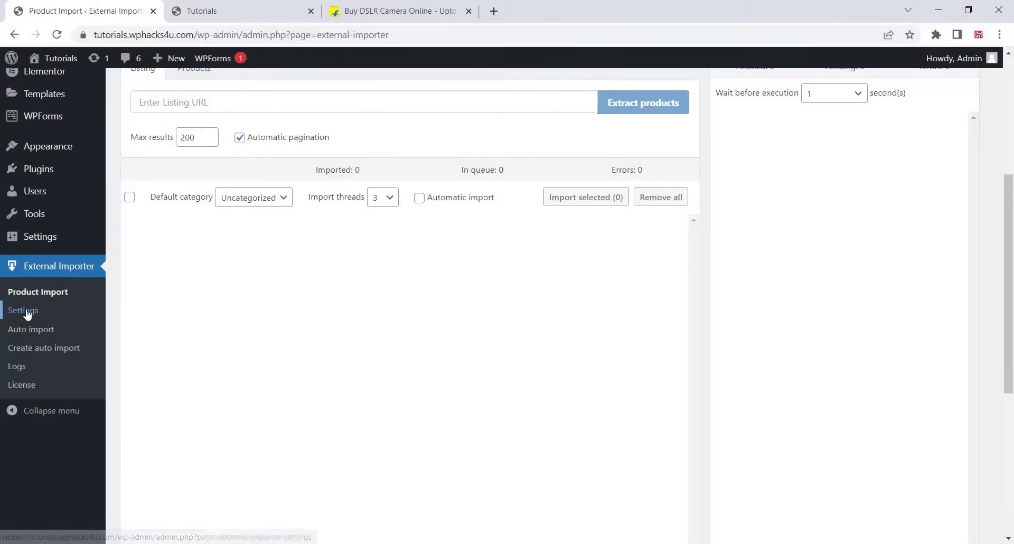
click(23, 311)
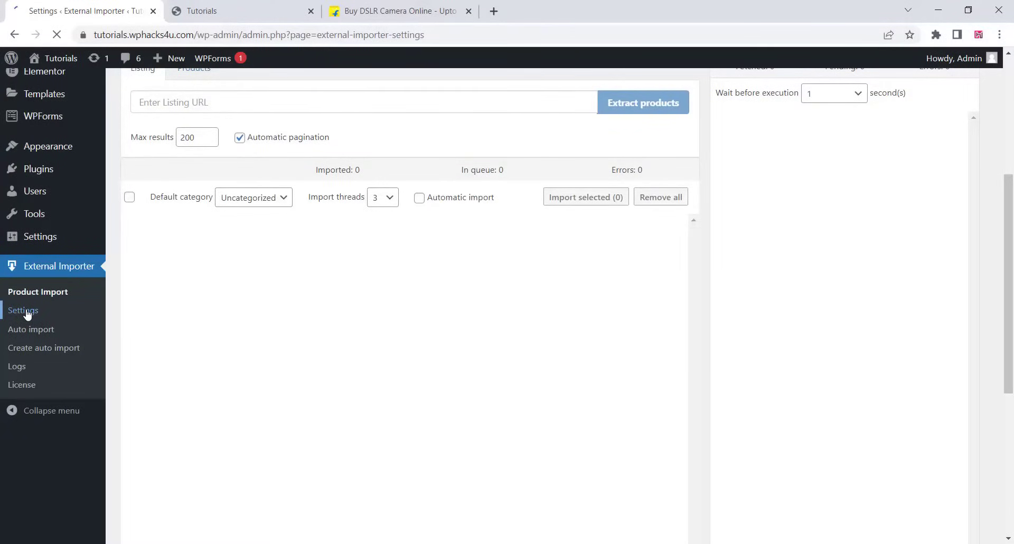
- In Import settings, choose Simple product, default category Casual, and dynamic categories Create category
scroll(248, 287, down, 3)
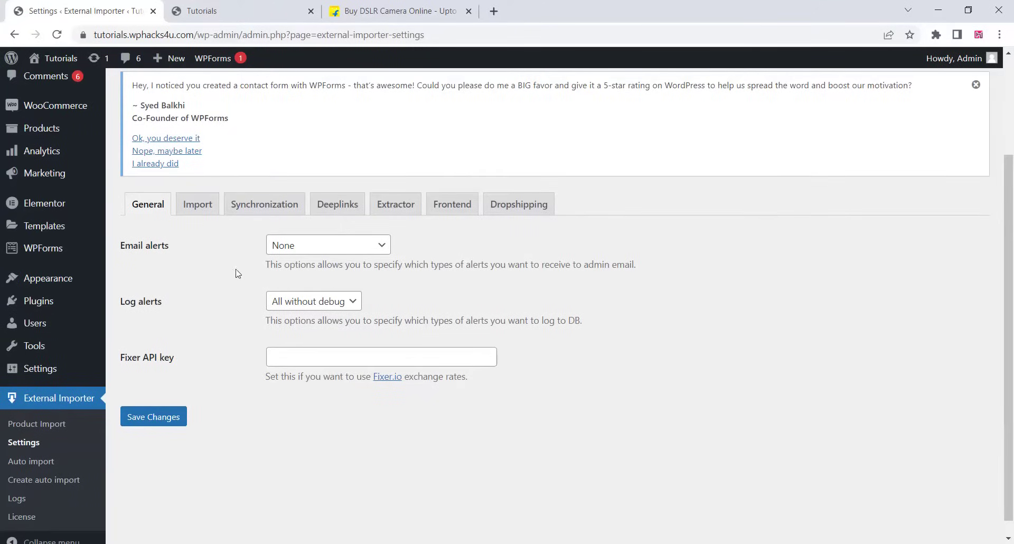
click(188, 210)
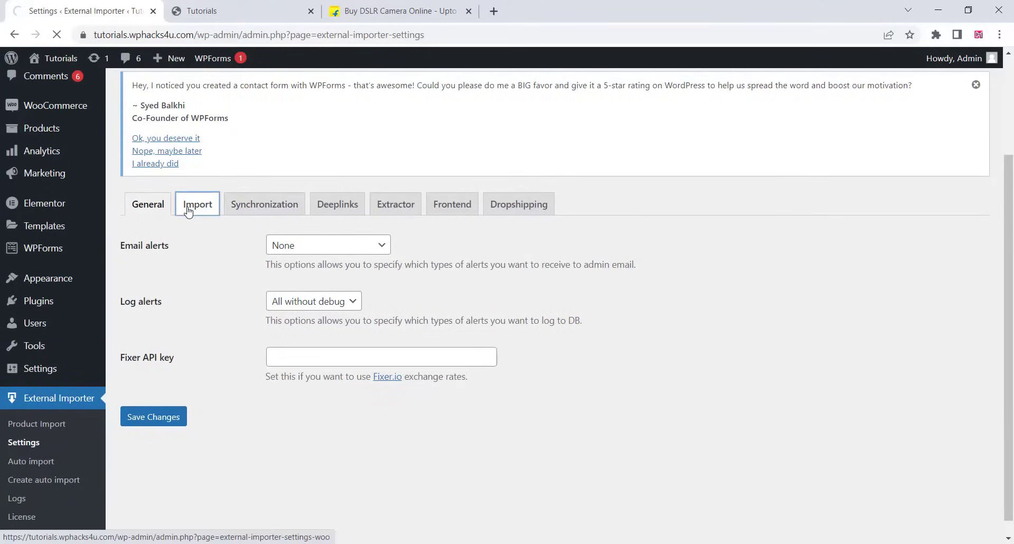
scroll(281, 222, down, 3)
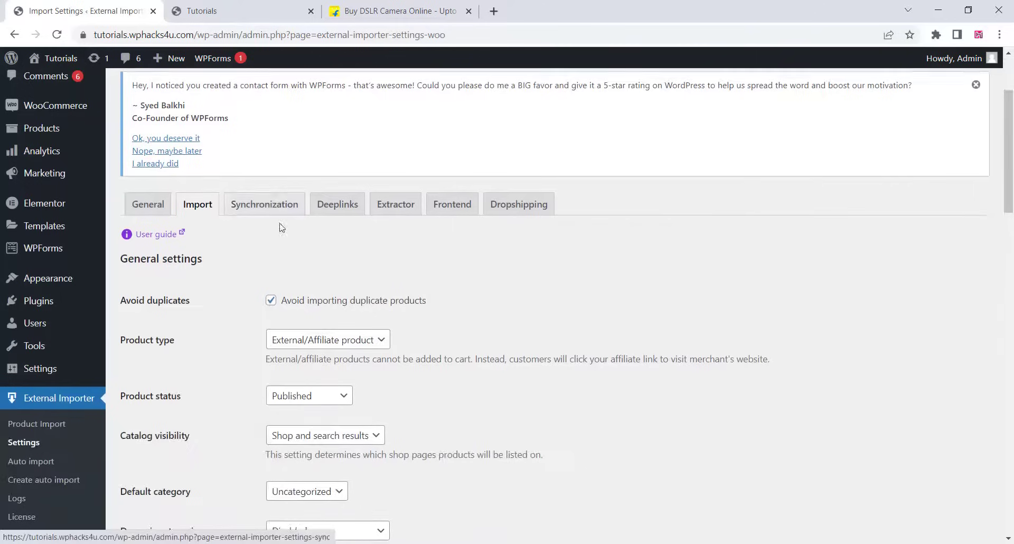
scroll(281, 223, down, 3)
click(311, 211)
click(299, 232)
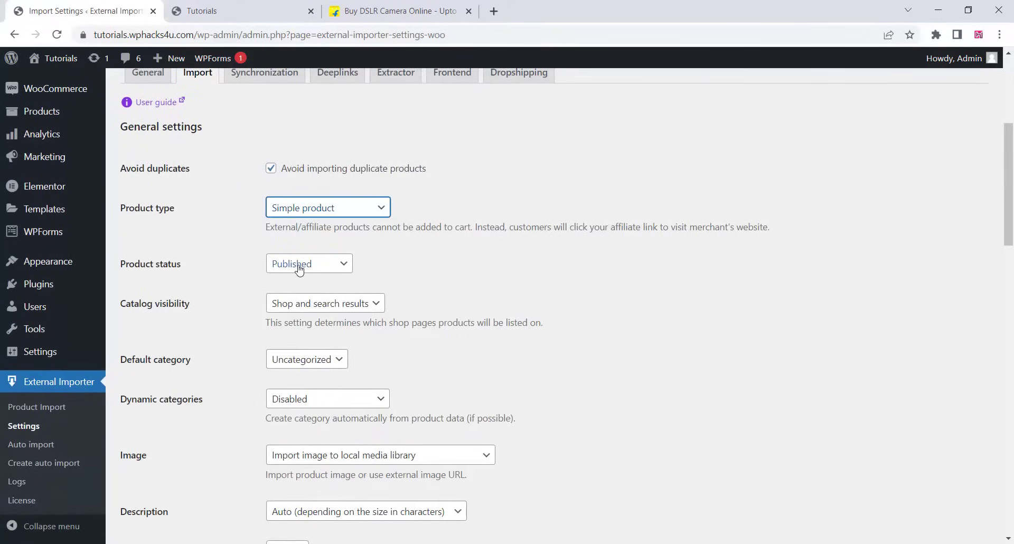
click(315, 312)
click(317, 319)
click(322, 359)
click(334, 390)
click(331, 397)
click(327, 429)
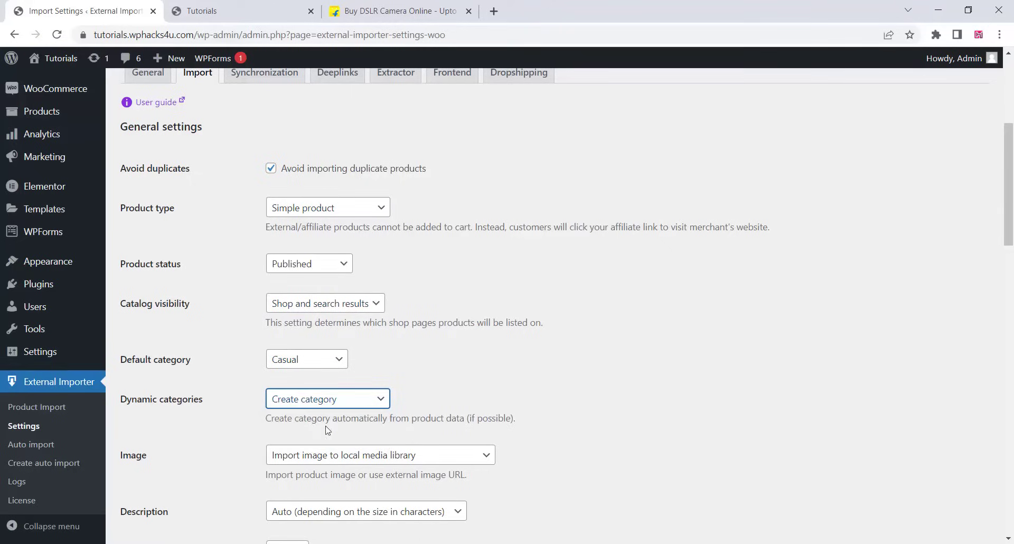
- Keep product images and import gallery images into the local media library
scroll(364, 412, down, 3)
click(378, 258)
click(370, 270)
click(331, 315)
click(227, 376)
scroll(244, 326, down, 5)
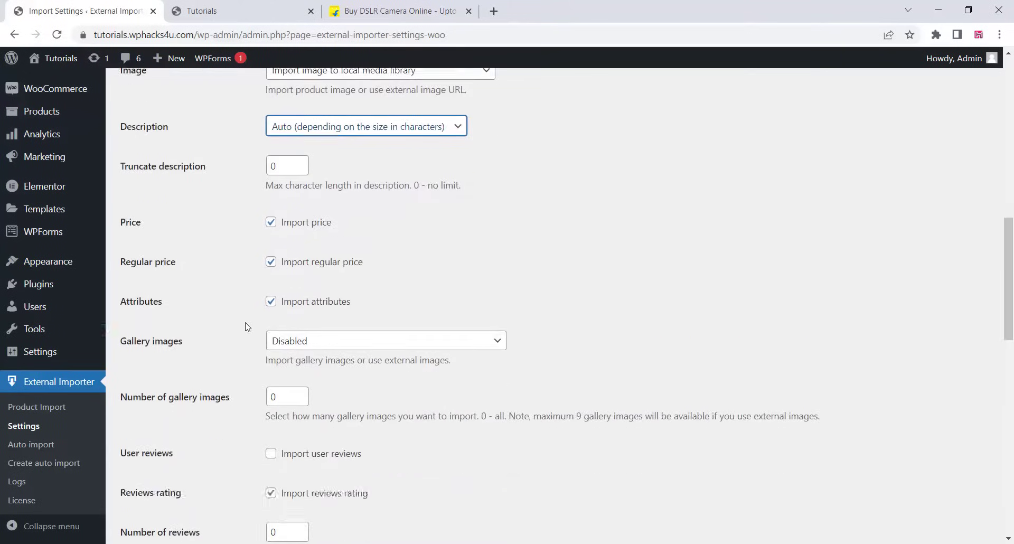
click(343, 264)
click(351, 279)
- Enable importing 10 user reviews, set SKU to 'Import if available or Autogenerate', and save
scroll(358, 206, down, 2)
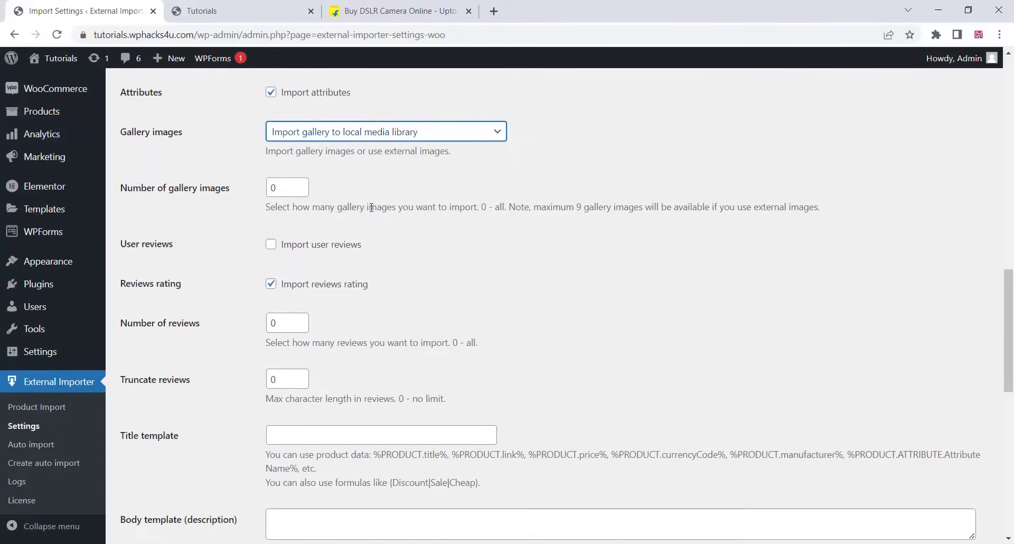
click(294, 248)
scroll(280, 328, down, 2)
click(286, 196)
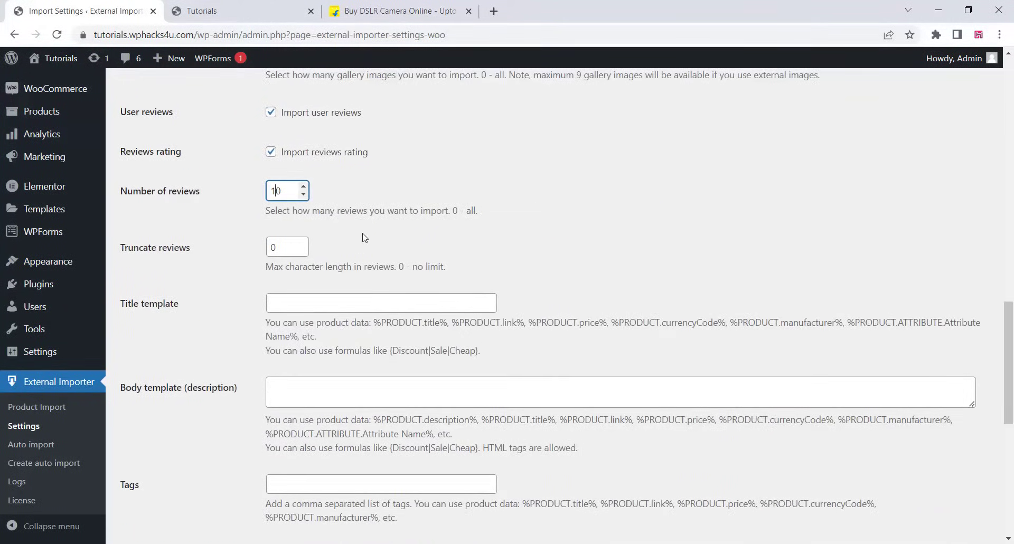
scroll(363, 237, down, 8)
click(363, 161)
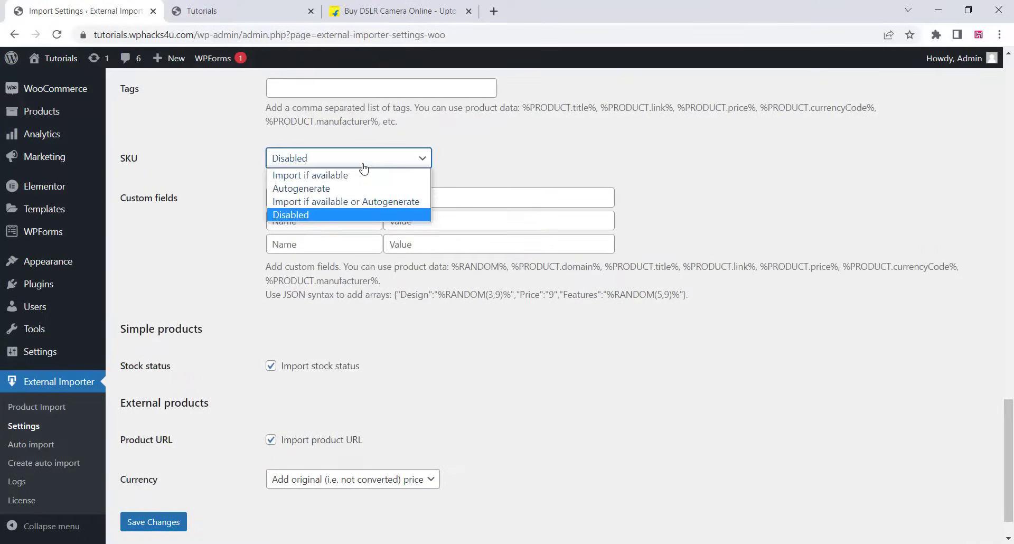
click(346, 201)
scroll(285, 444, down, 1)
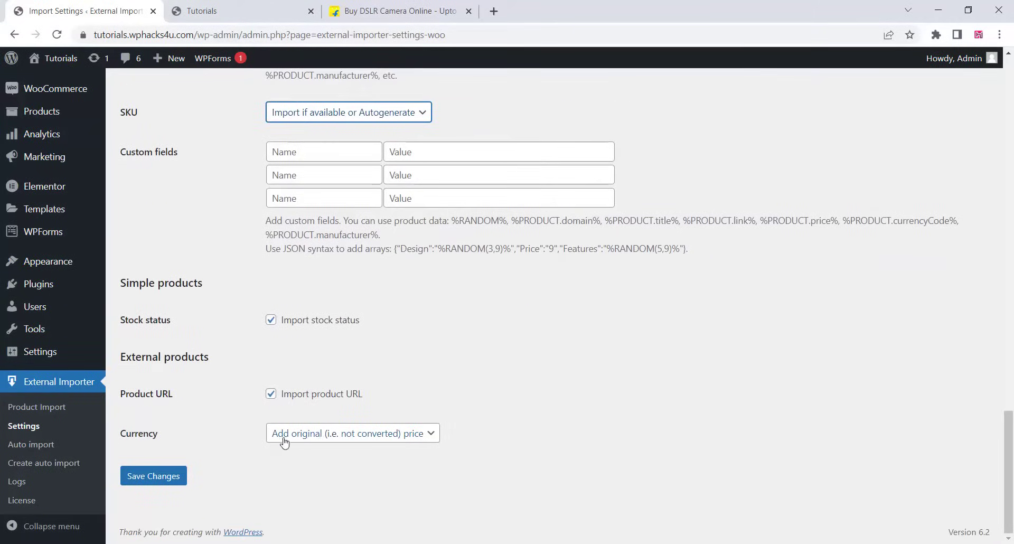
click(153, 477)
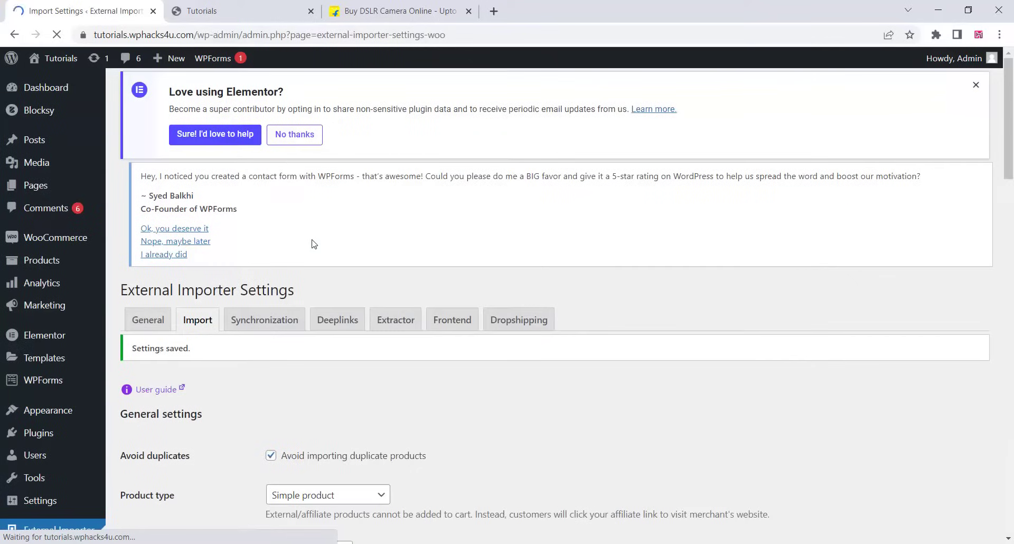
scroll(296, 243, down, 3)
click(261, 239)
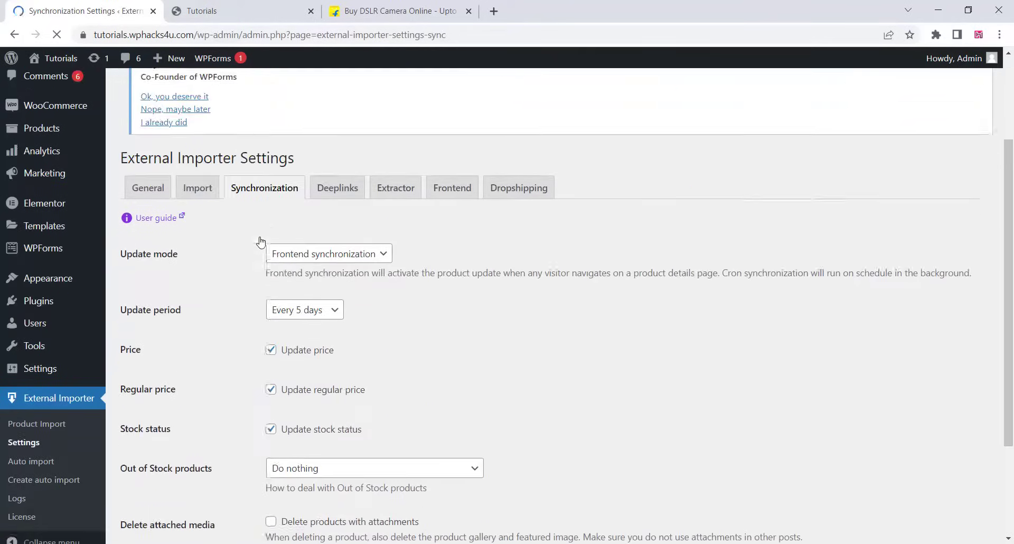
- Look through the Synchronization, Deeplinks and Extractor settings tabs
scroll(264, 235, down, 5)
scroll(296, 211, up, 5)
click(333, 182)
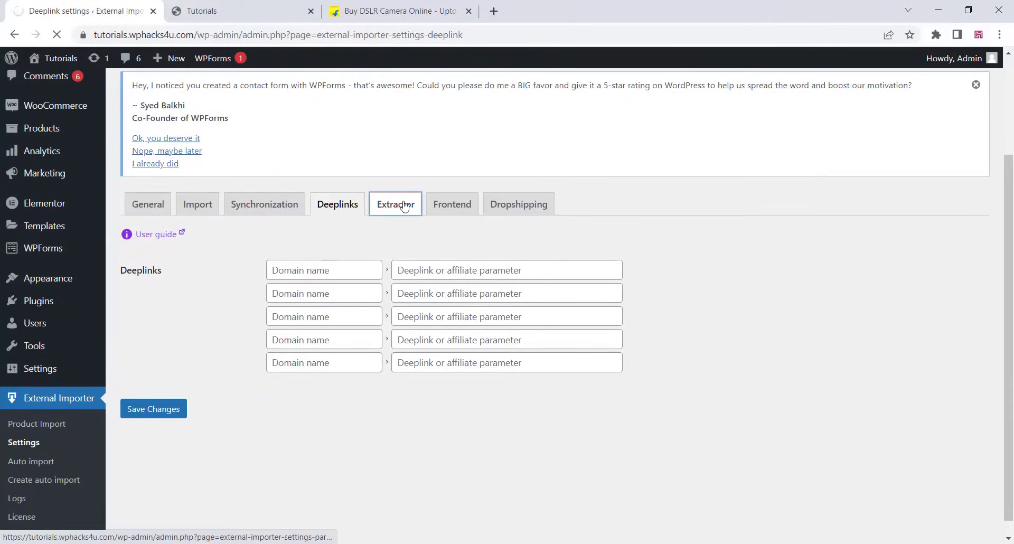
click(401, 183)
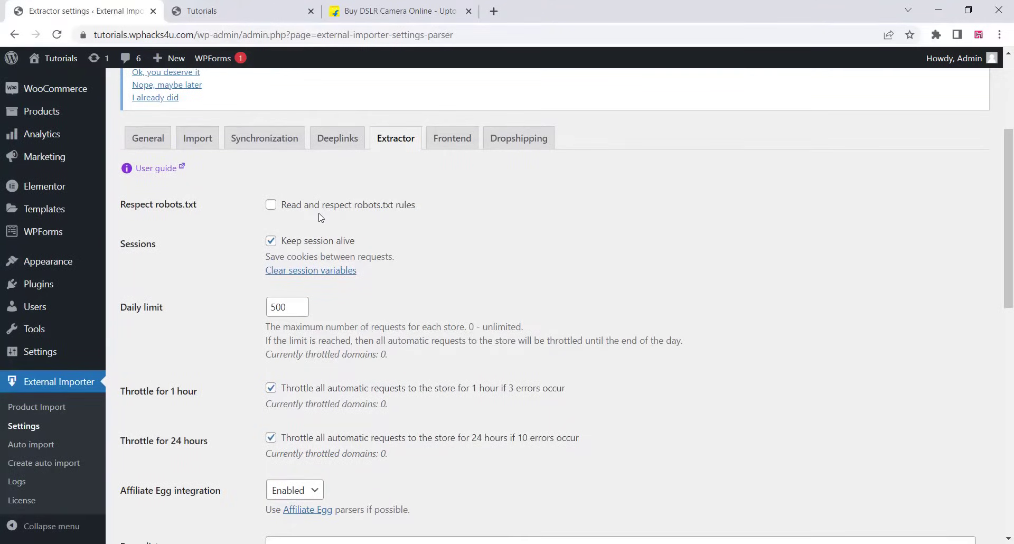
scroll(349, 264, down, 10)
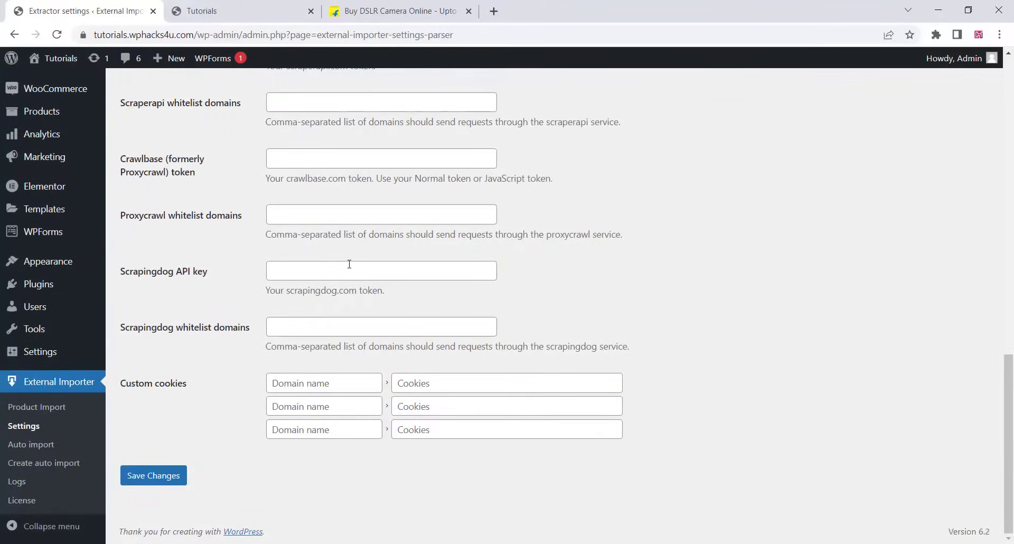
scroll(350, 265, up, 7)
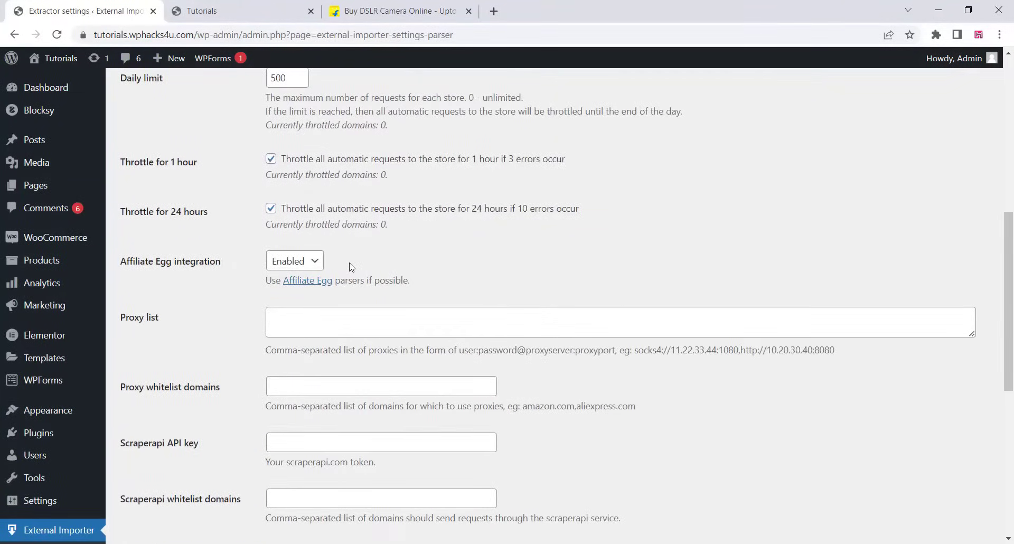
scroll(351, 267, up, 6)
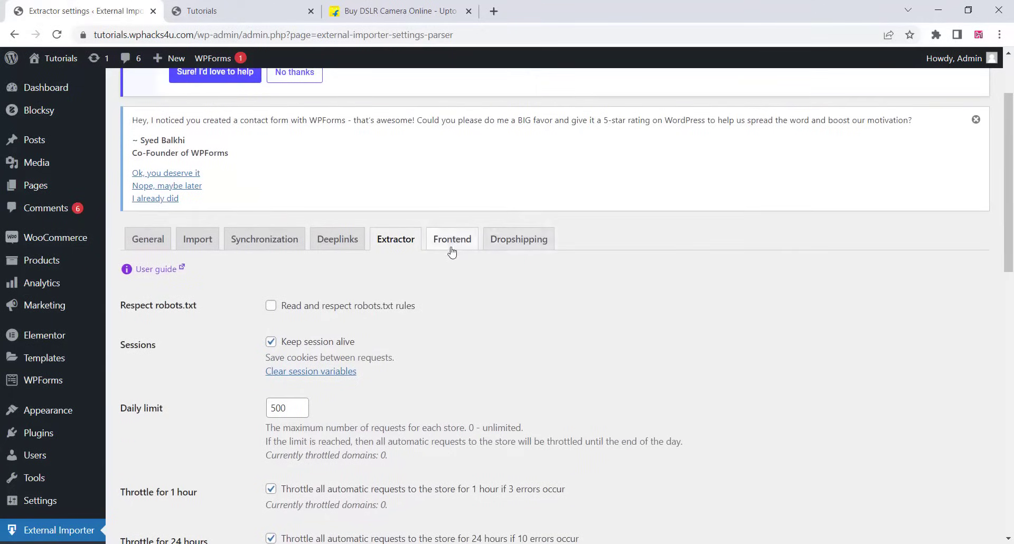
- Scroll through the Frontend settings tab of External Importer
click(456, 245)
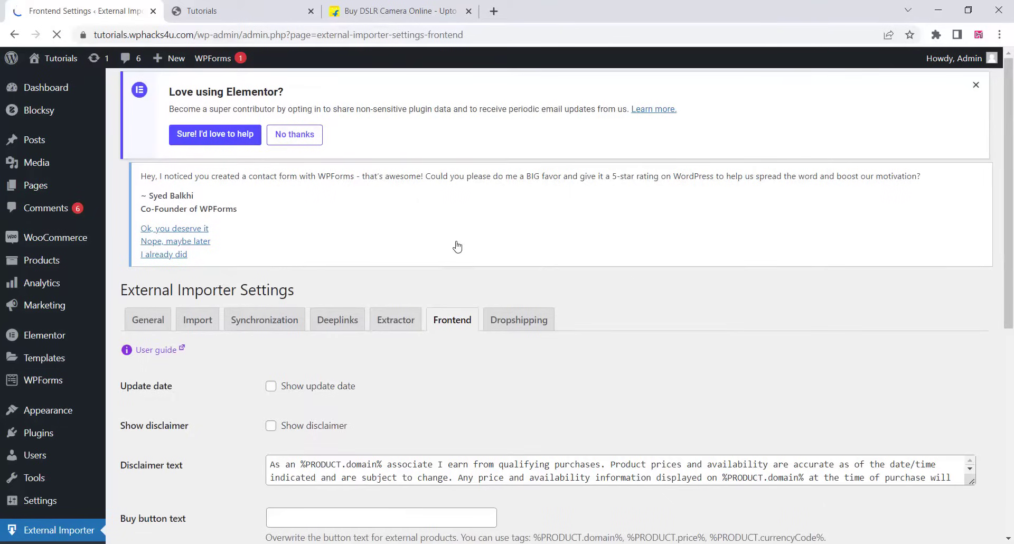
scroll(373, 256, down, 3)
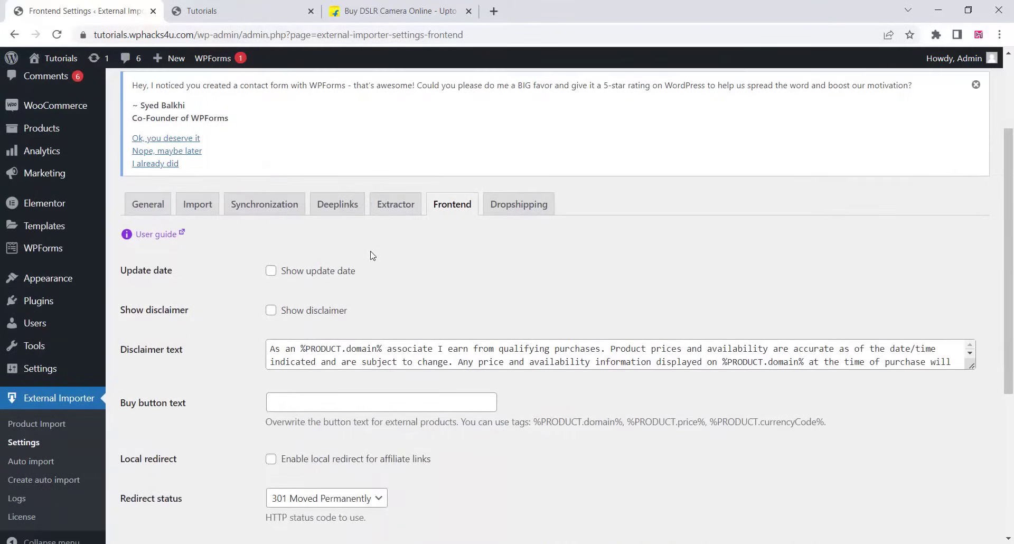
scroll(372, 256, down, 3)
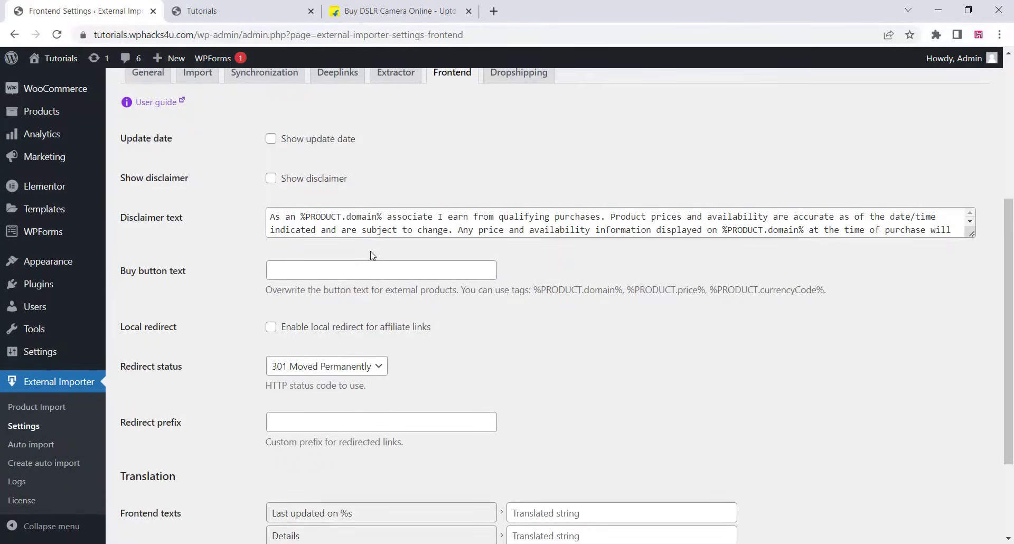
scroll(373, 255, down, 3)
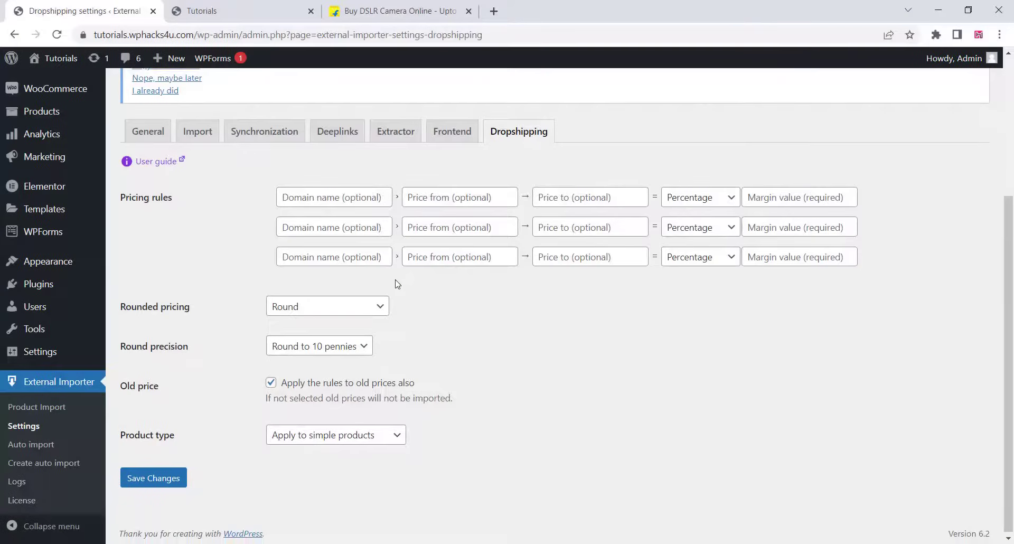
- Apply dropshipping rules to any product type, save, and view the empty Auto import list
click(298, 438)
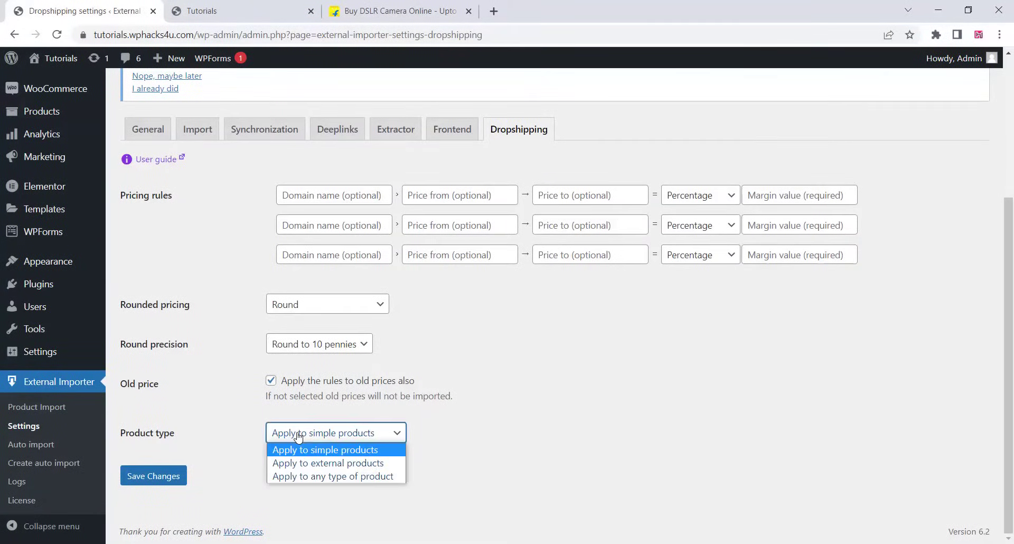
click(332, 478)
click(147, 476)
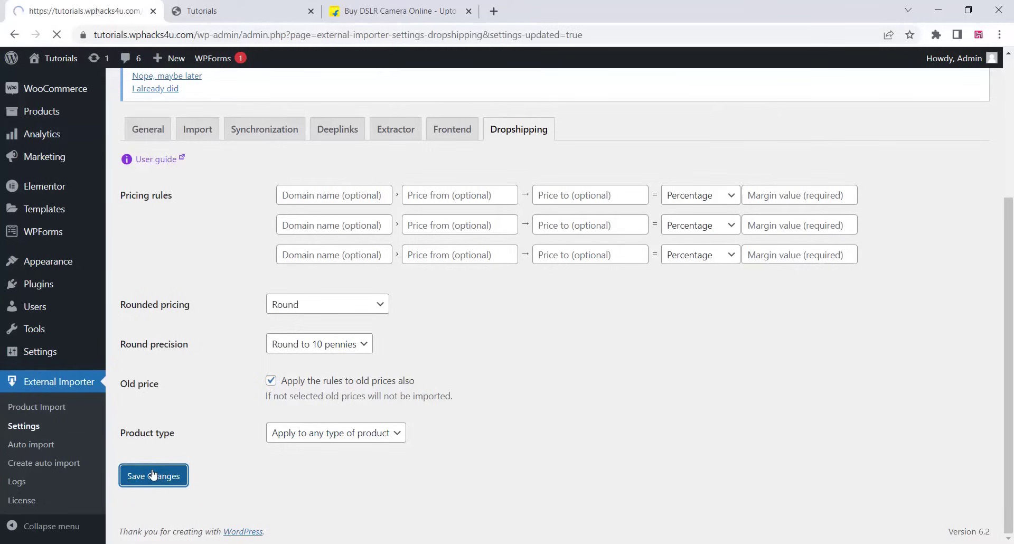
click(30, 444)
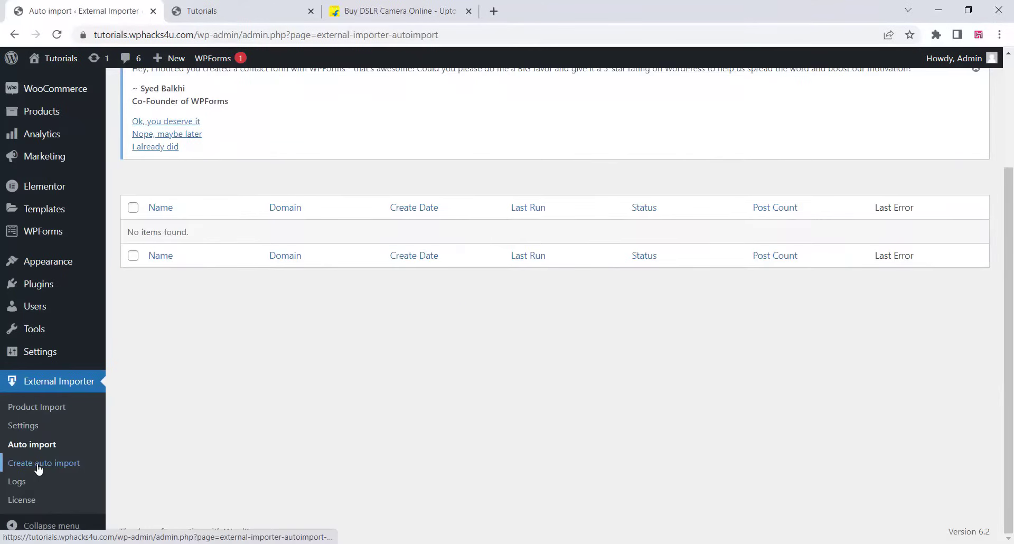
- Go to External Importer's Product Import page and scroll to the empty Listing URL field
click(39, 412)
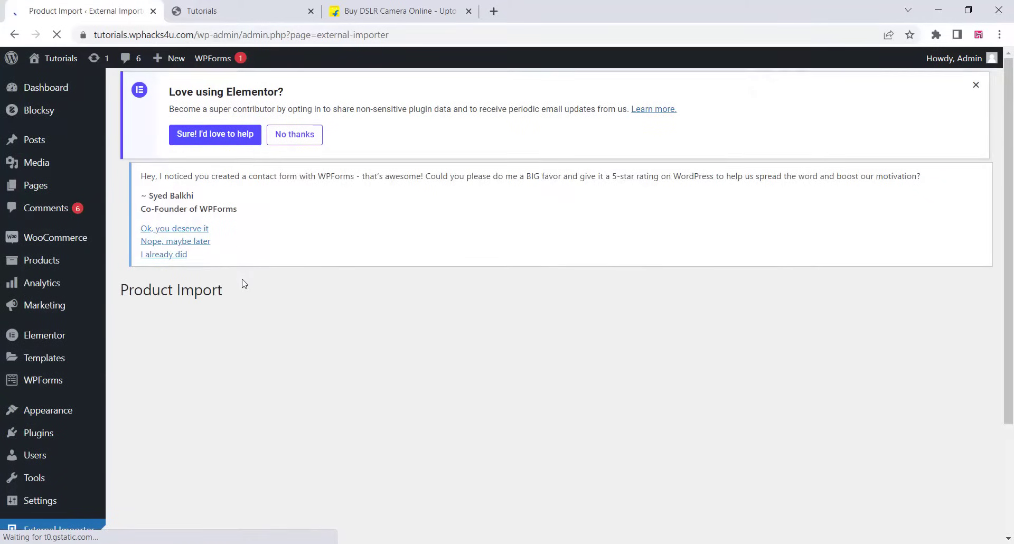
scroll(244, 284, down, 1)
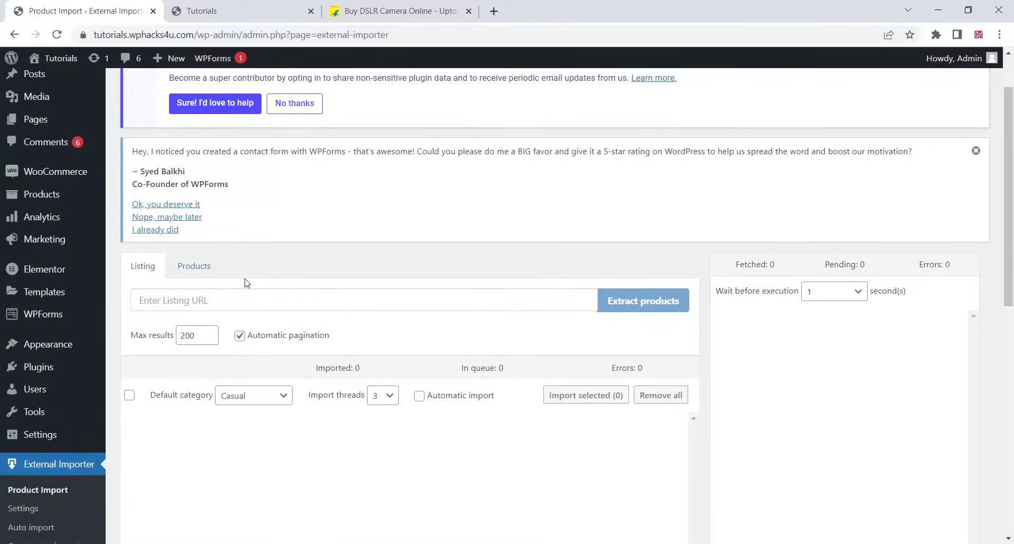
scroll(244, 283, down, 2)
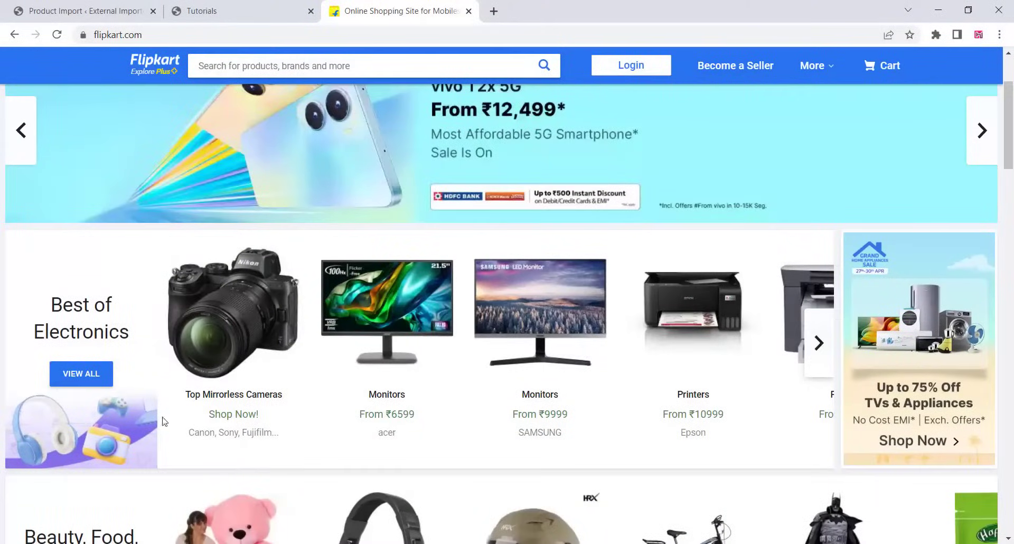
- Open Flipkart's Top Mirrorless Cameras listing and copy its page address
click(257, 396)
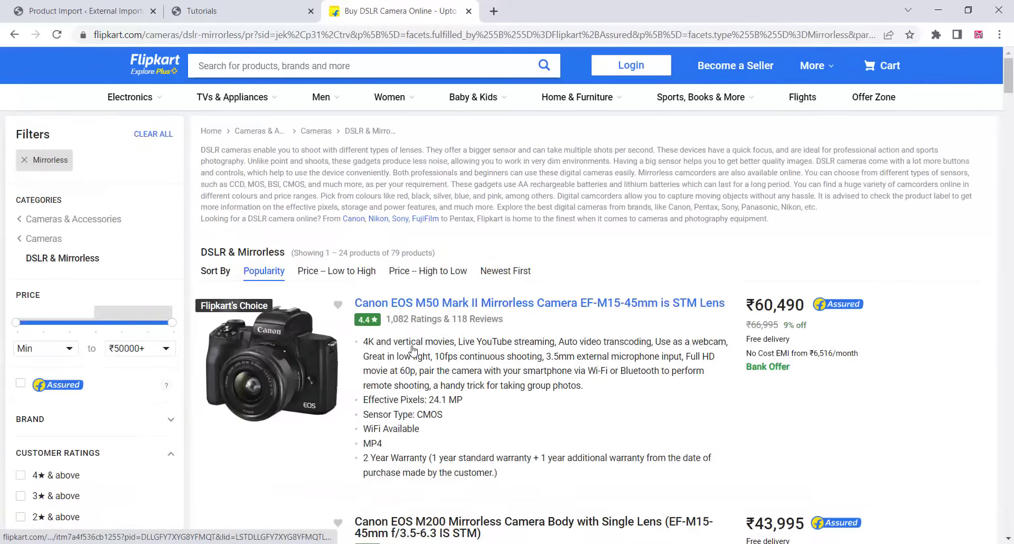
scroll(413, 351, down, 15)
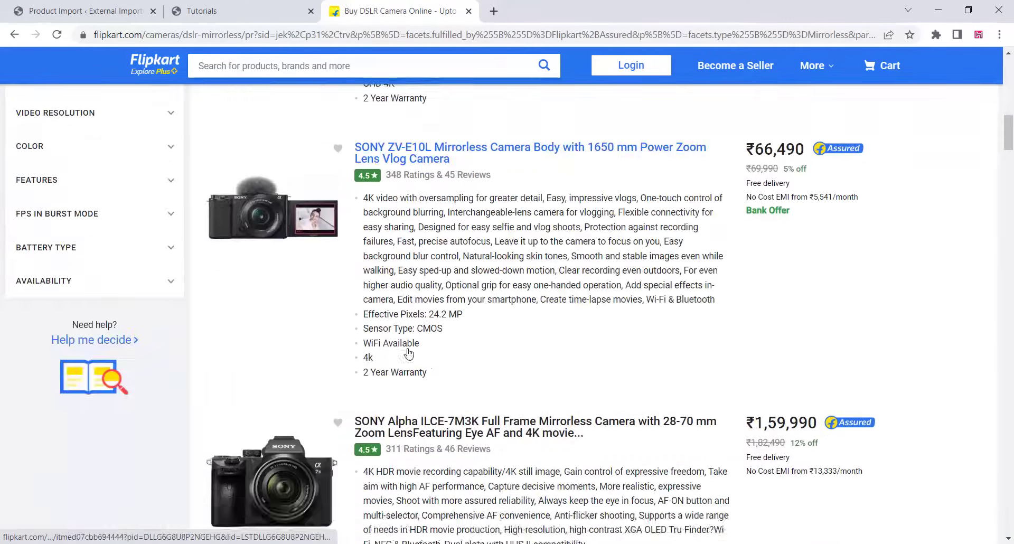
scroll(408, 352, down, 20)
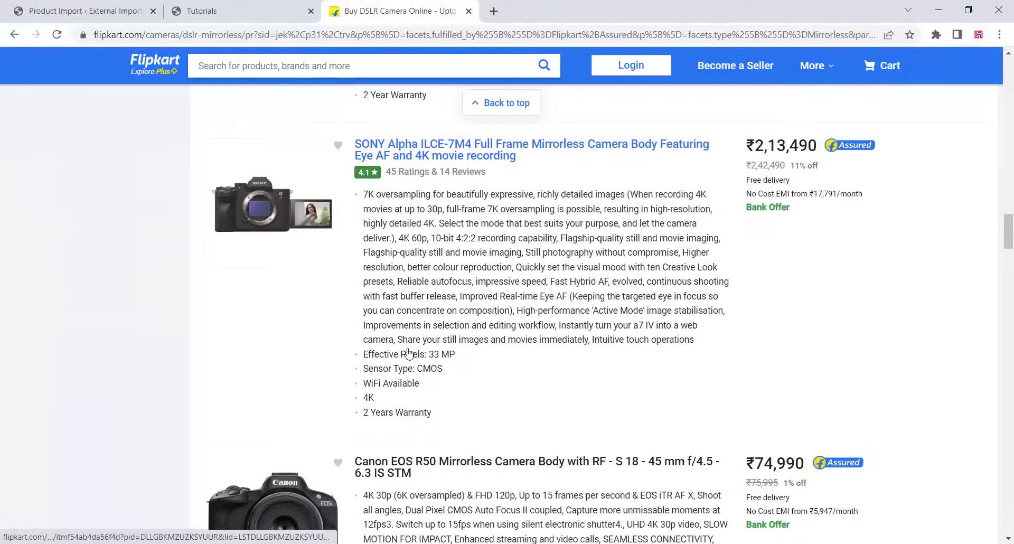
scroll(408, 352, down, 8)
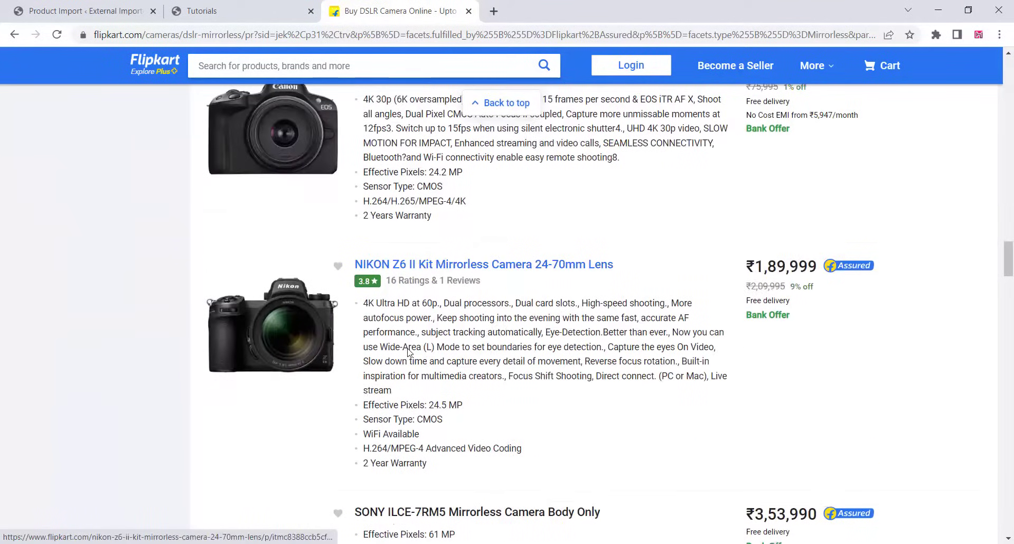
click(273, 35)
right_click(272, 35)
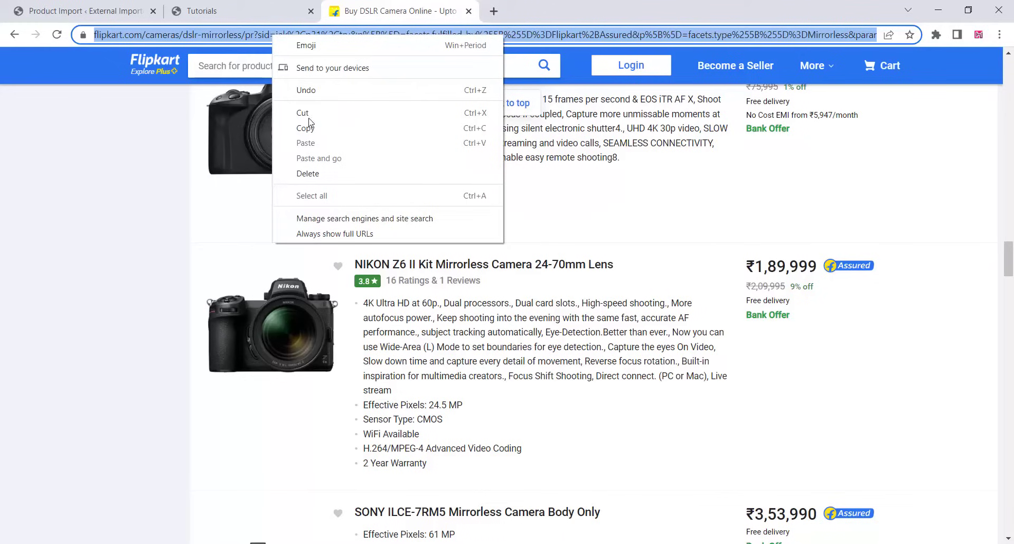
click(306, 128)
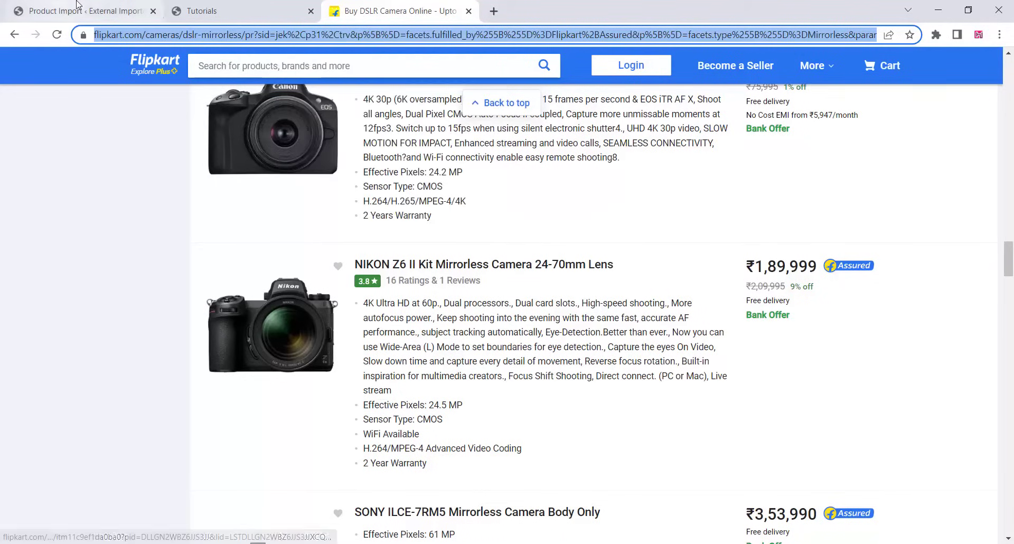
click(77, 6)
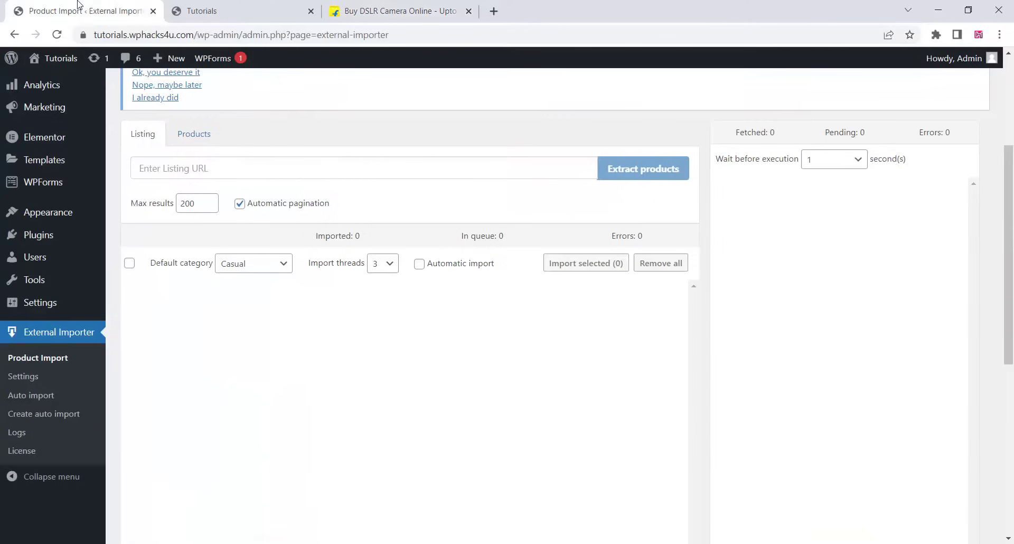
- Paste the Flipkart mirrorless listing URL, extract its products, and stop after ten cameras load
right_click(147, 167)
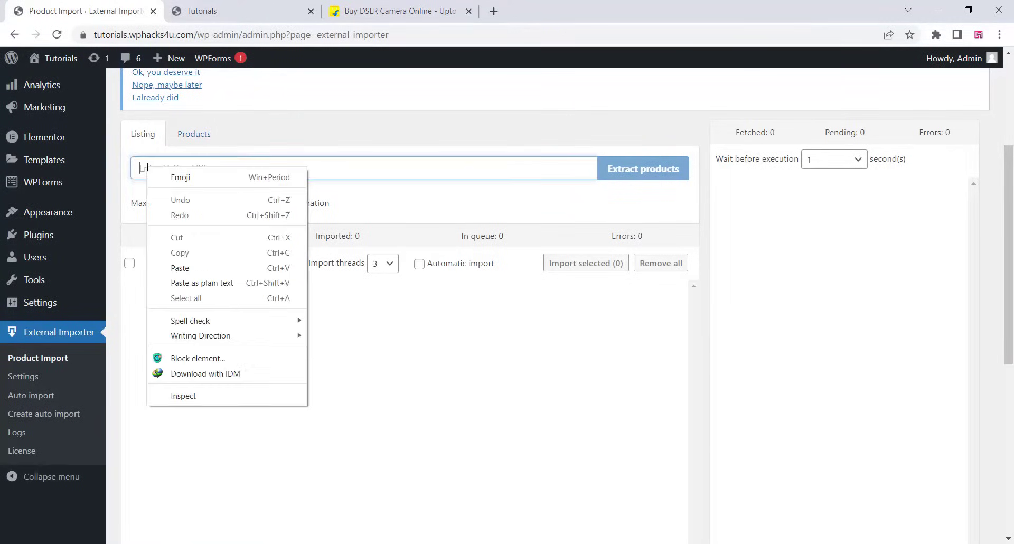
click(190, 265)
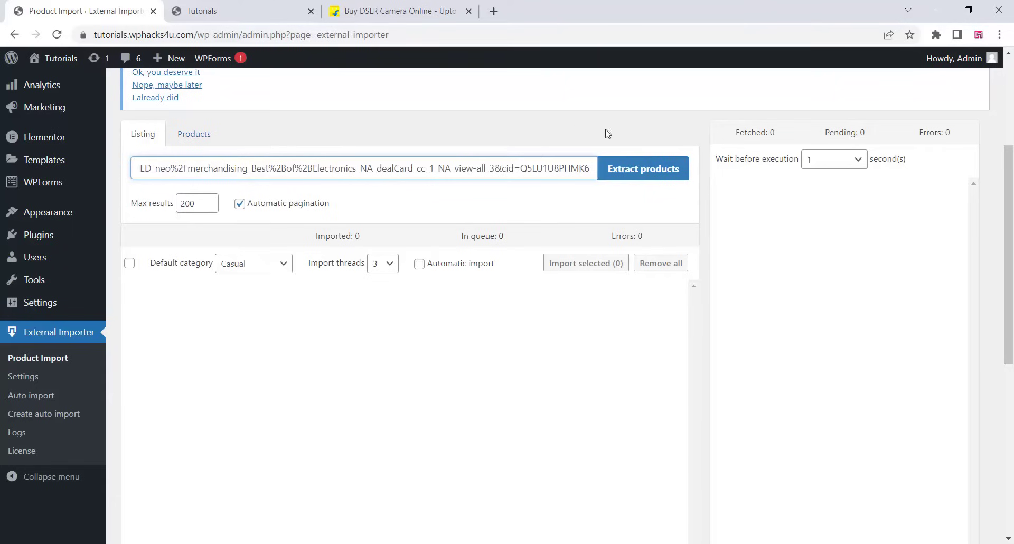
click(627, 169)
click(625, 170)
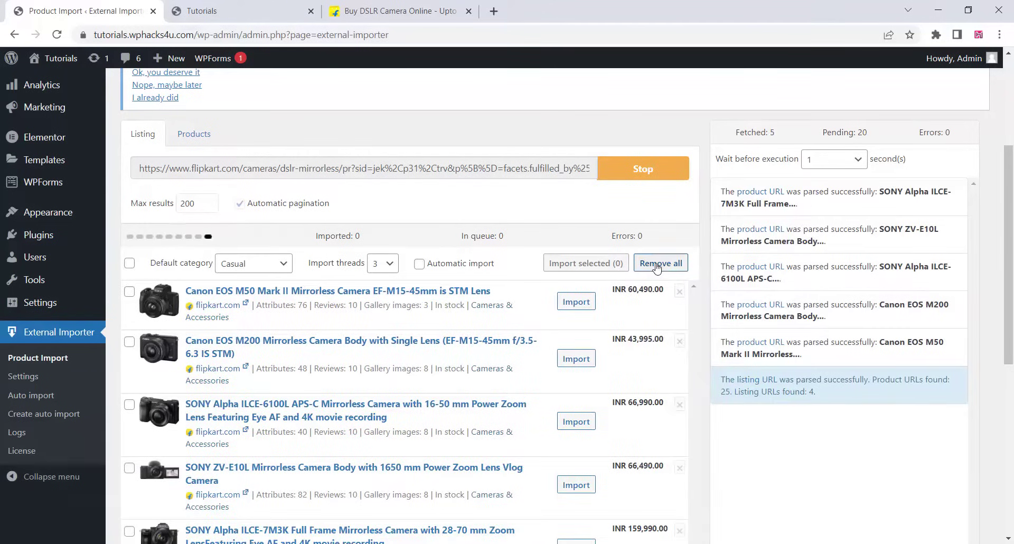
scroll(697, 258, down, 4)
scroll(607, 266, up, 4)
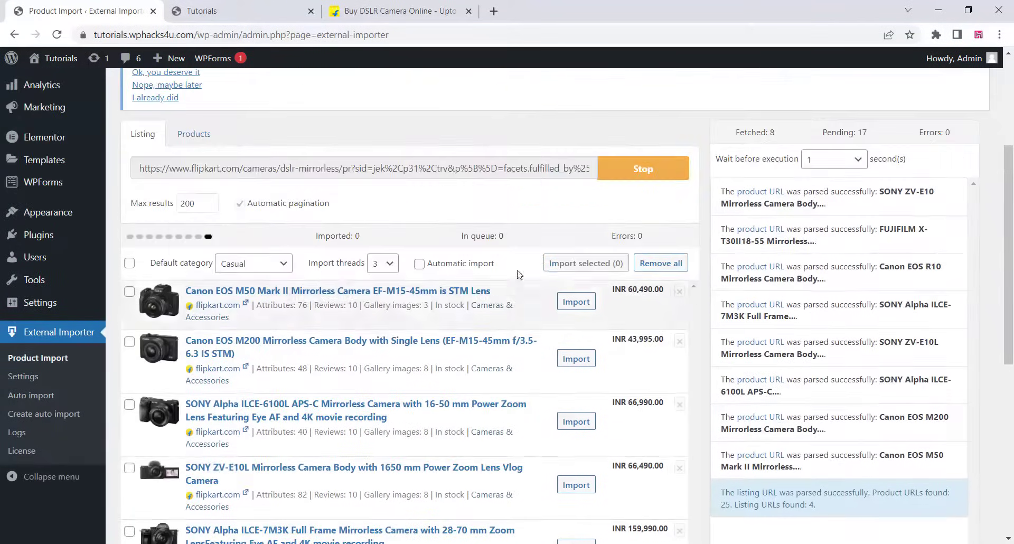
click(644, 169)
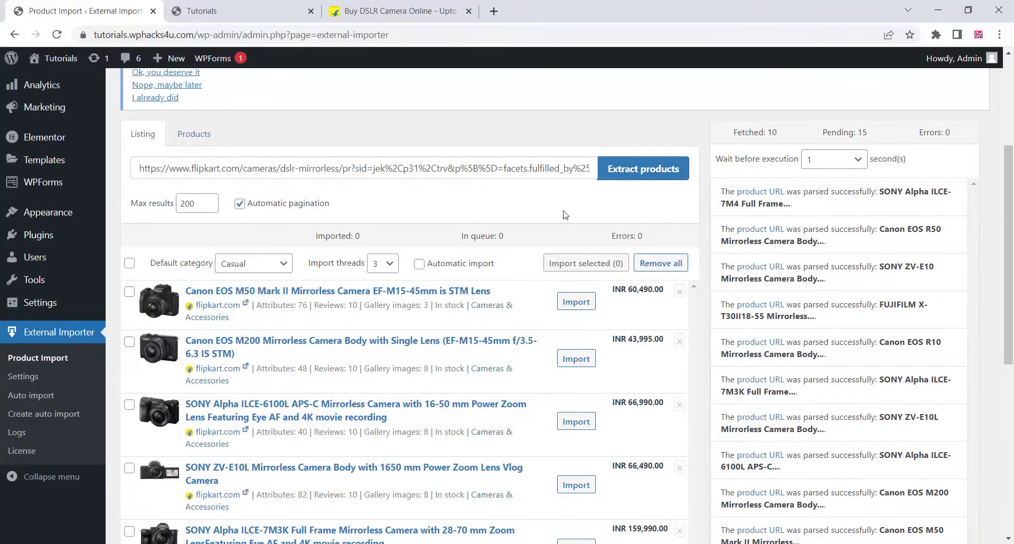
- Select all ten fetched Flipkart cameras and import them, reaching Imported 10 with 0 errors
click(130, 263)
scroll(221, 325, down, 7)
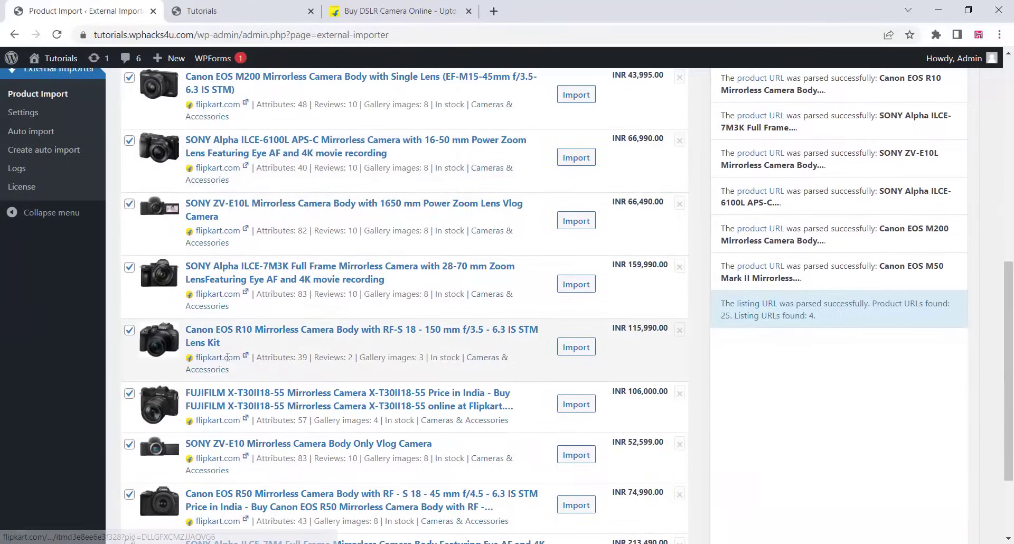
scroll(222, 359, up, 8)
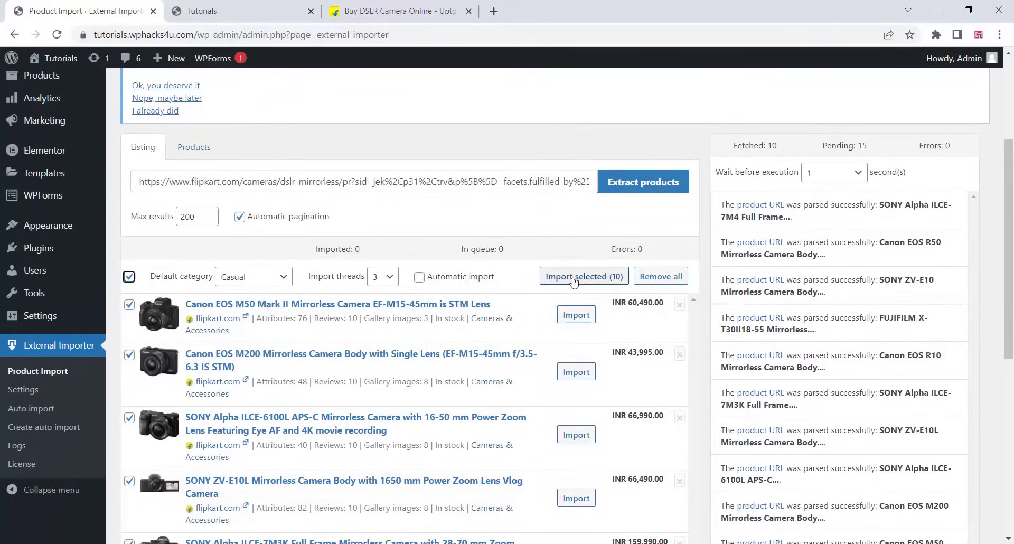
click(574, 281)
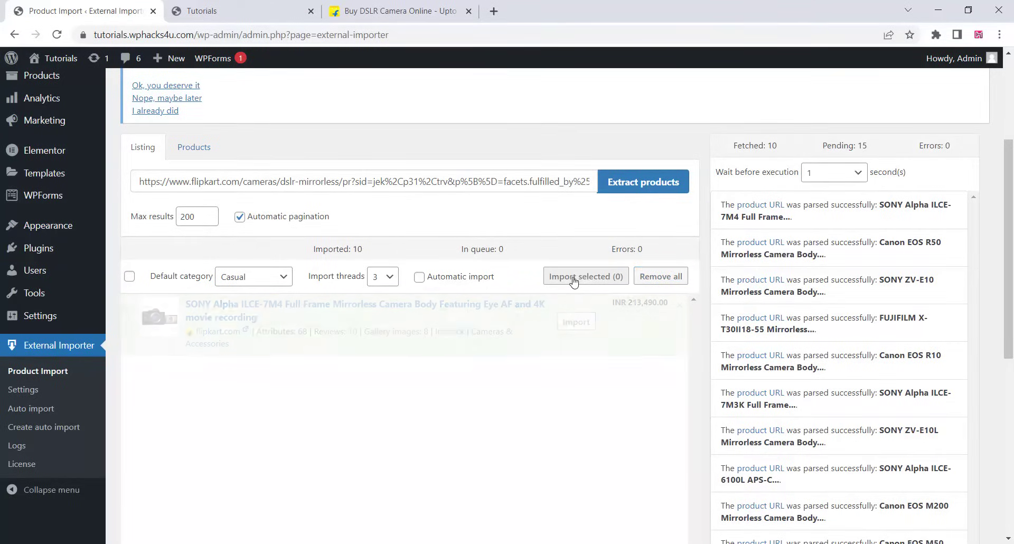
mouse_move(56, 79)
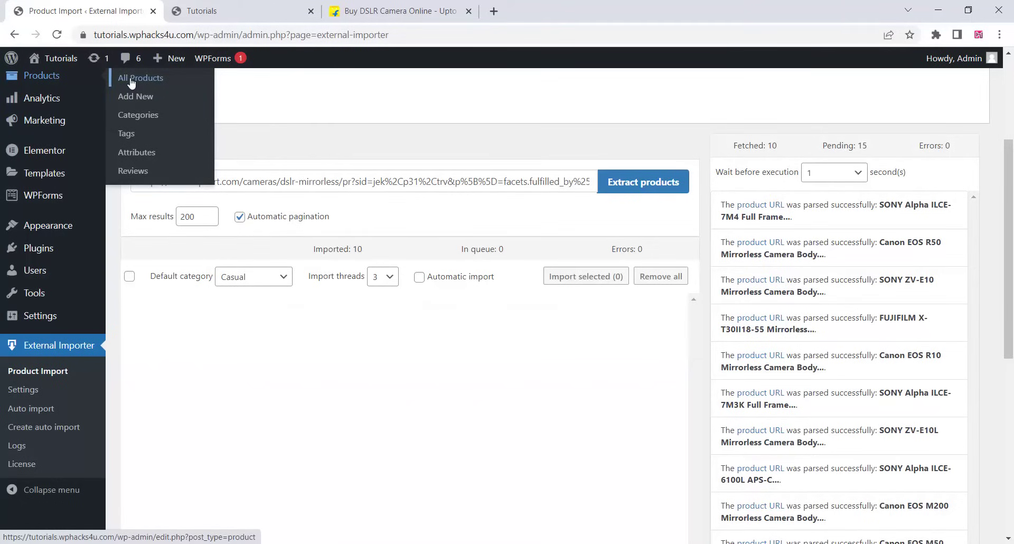
- Open the WooCommerce products list in a new tab and switch to it
right_click(131, 83)
click(190, 88)
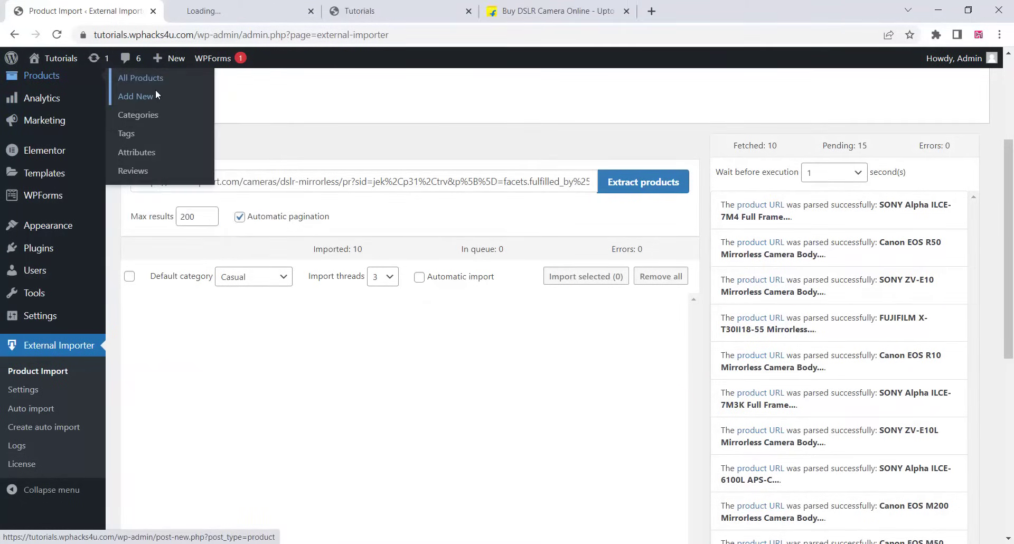
click(238, 10)
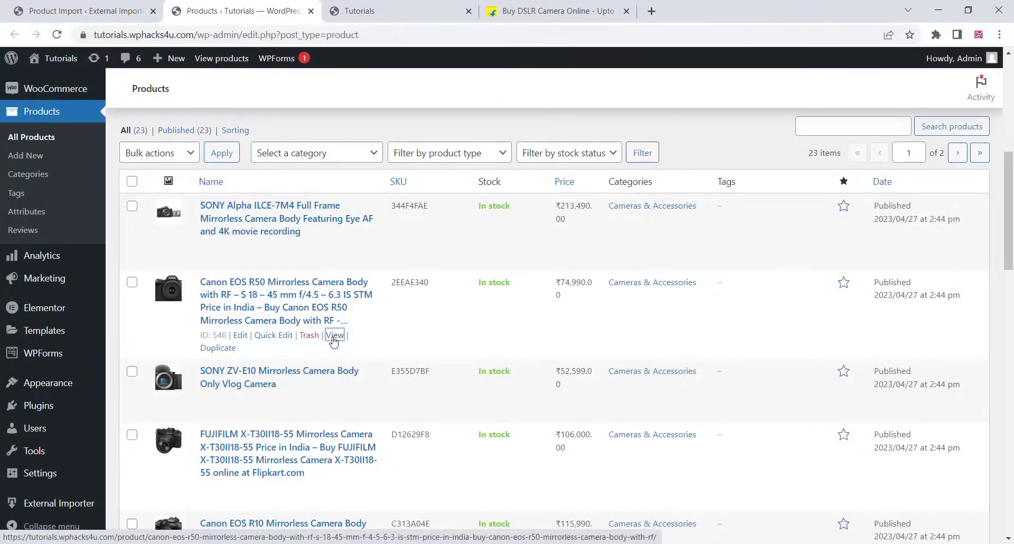
- Open the Canon EOS R50 and Canon EOS M200 storefront pages in new tabs, viewing the M200
right_click(333, 340)
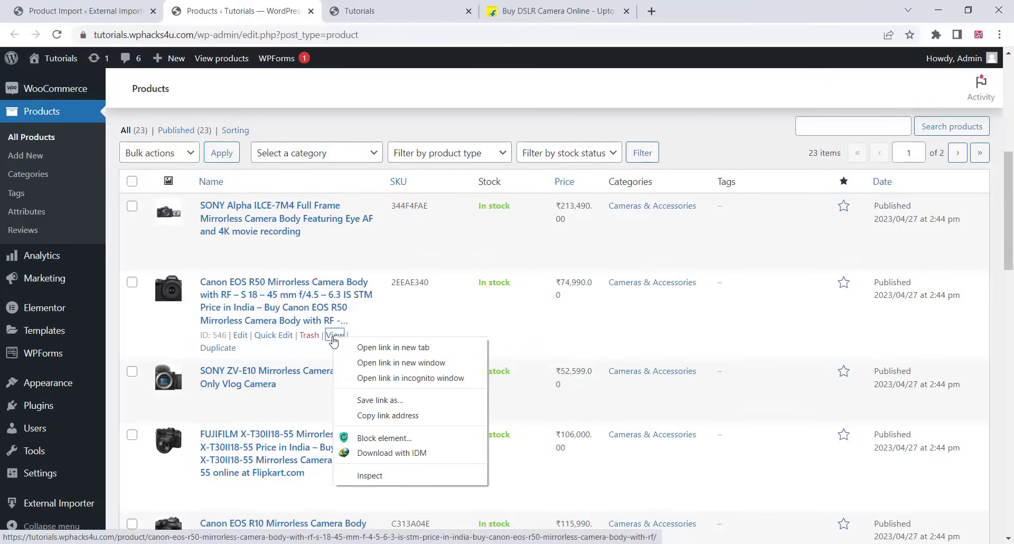
click(375, 347)
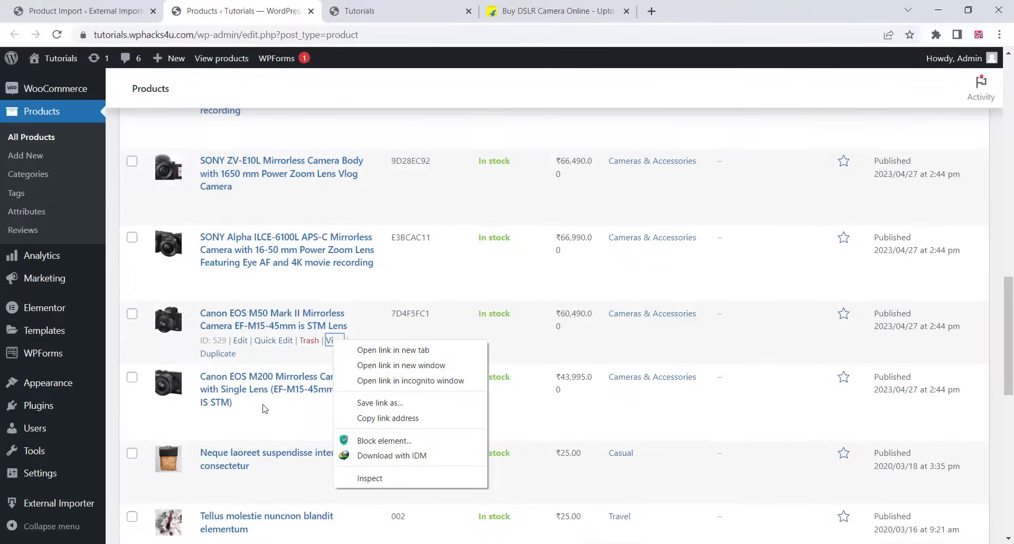
right_click(265, 407)
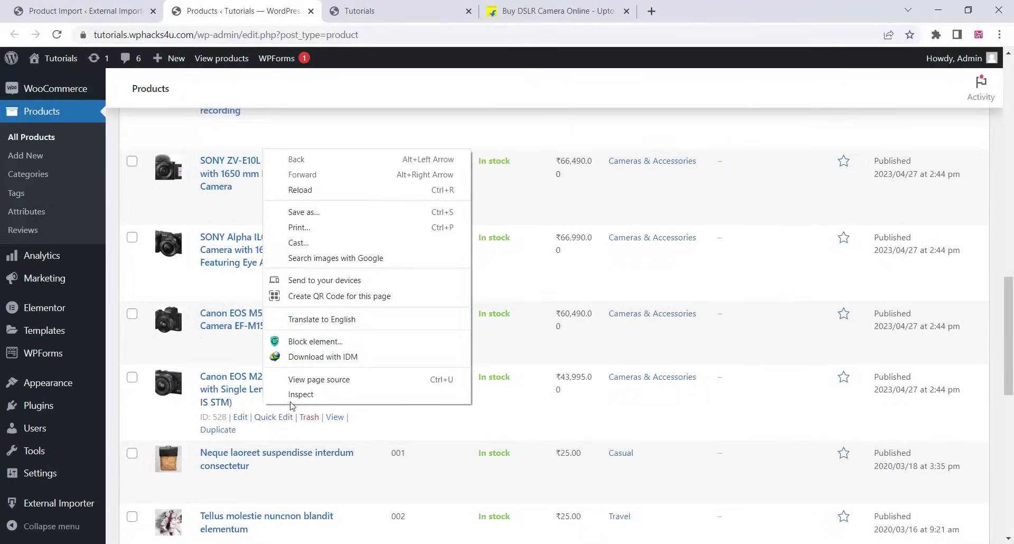
right_click(333, 418)
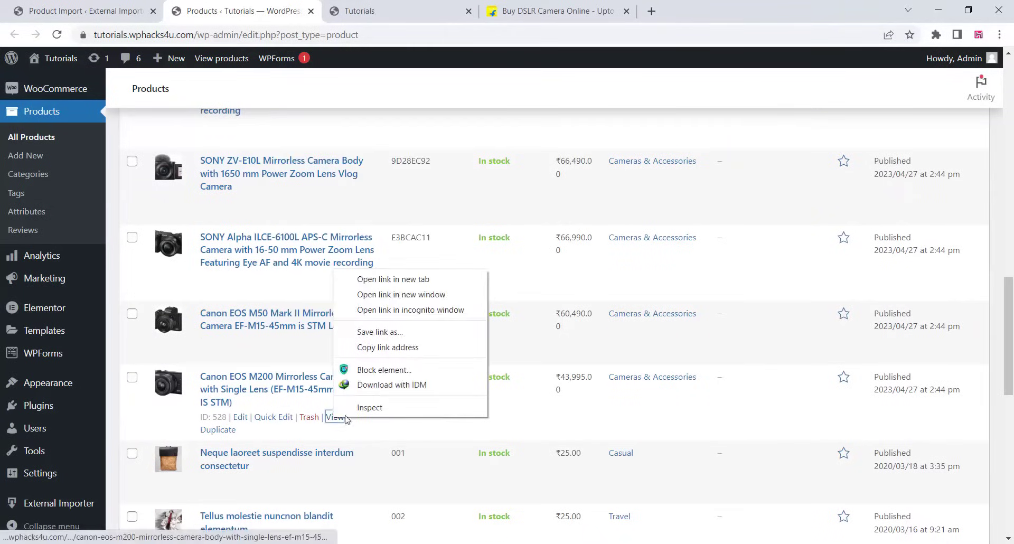
click(405, 284)
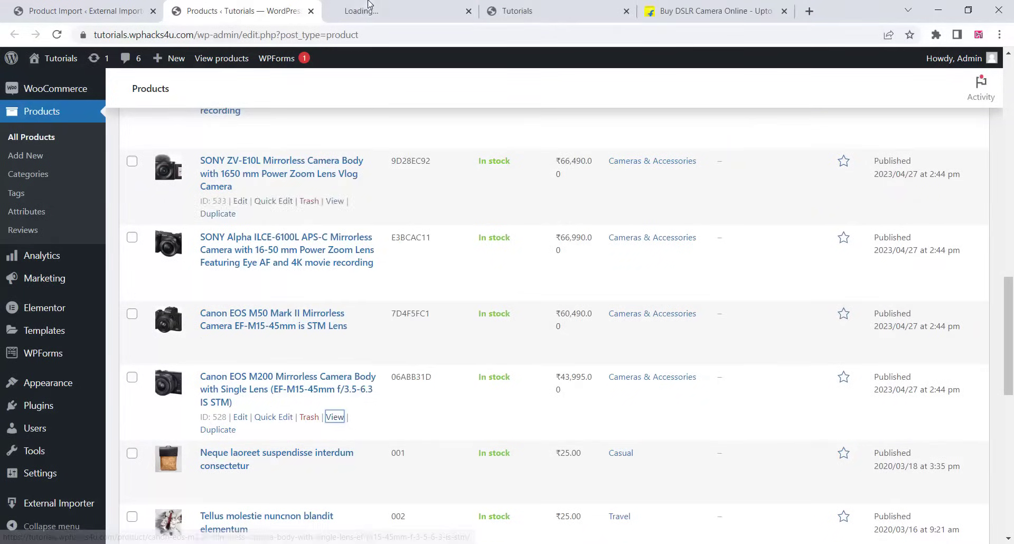
click(369, 6)
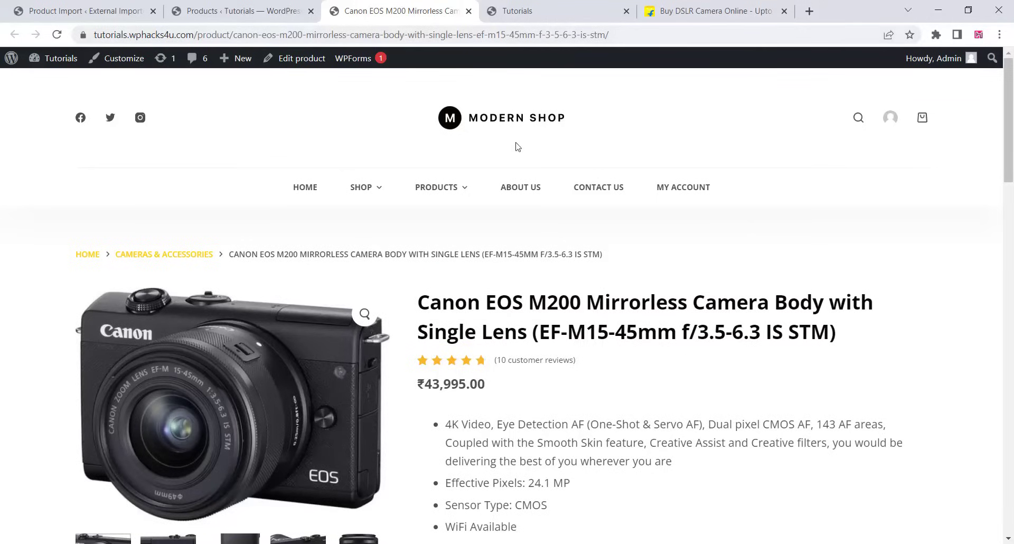
- Browse the Canon EOS M200 page's Reviews (10) tab and its customer reviews
scroll(550, 233, down, 15)
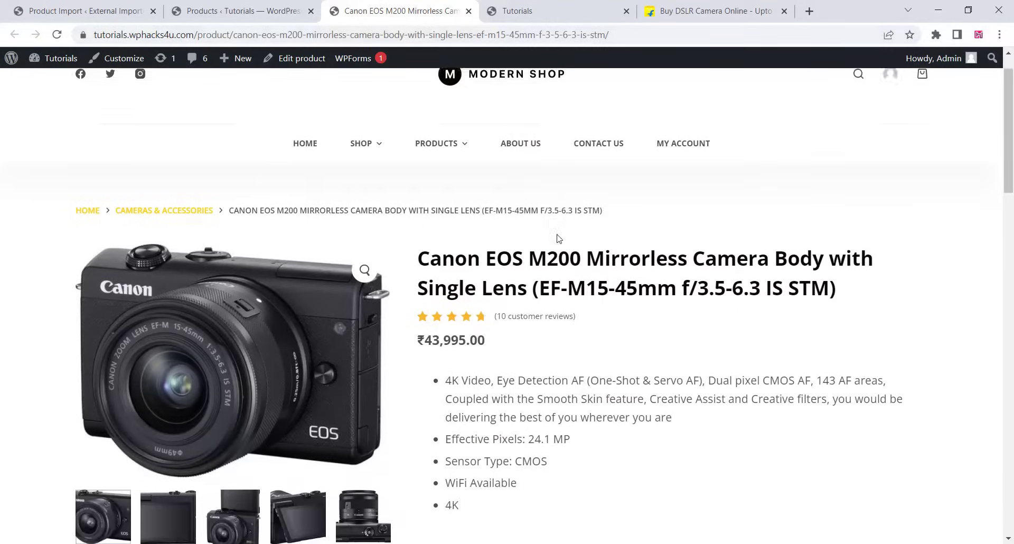
scroll(554, 295, up, 6)
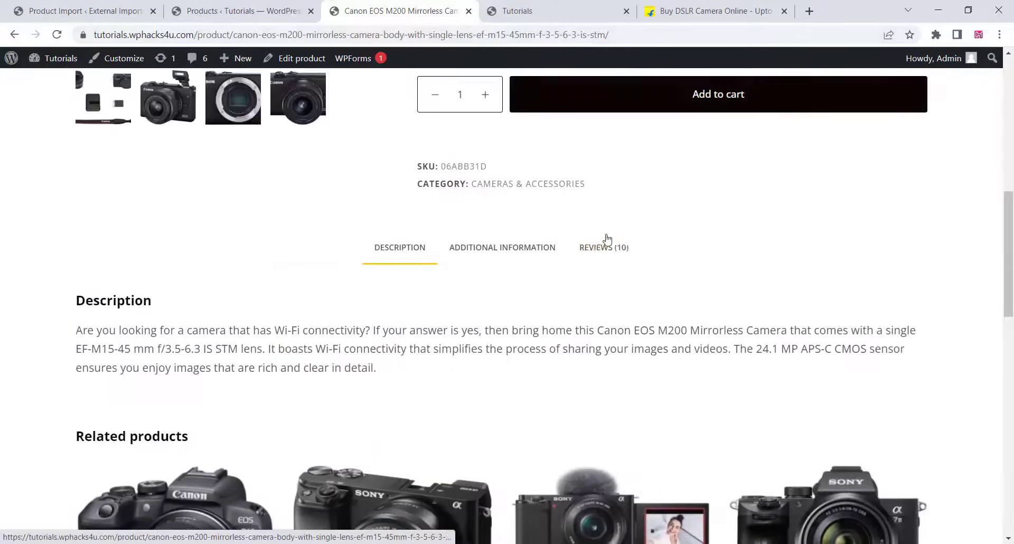
click(601, 248)
scroll(267, 277, down, 9)
scroll(267, 276, down, 10)
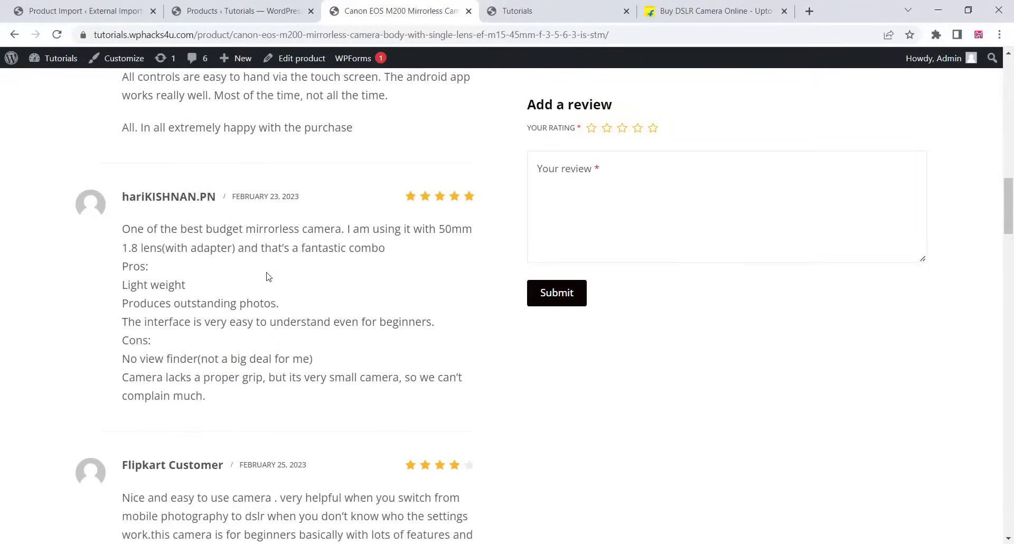
scroll(267, 276, down, 13)
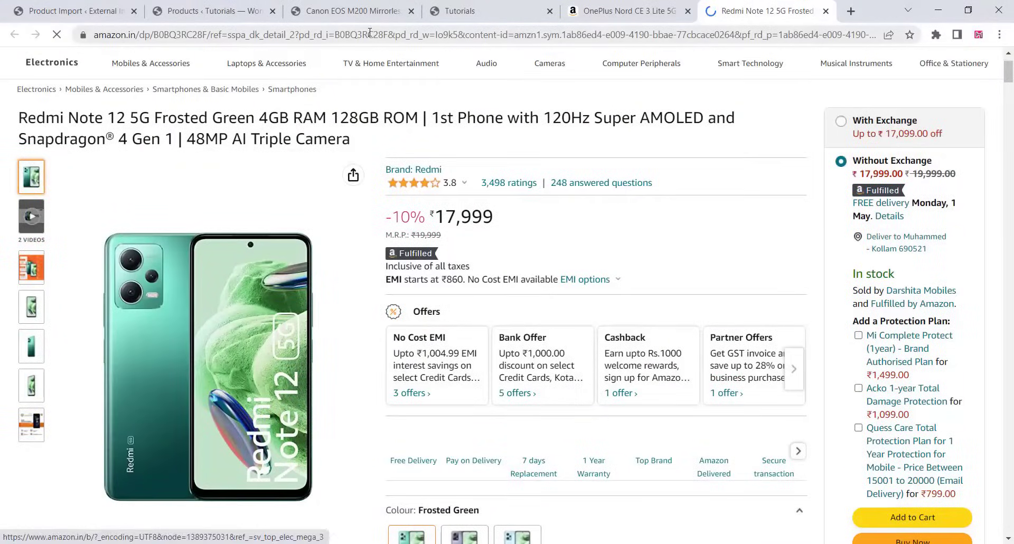
- Copy the Redmi Note 12 5G page URL, close the Canon tab, and return to Product Import
click(369, 33)
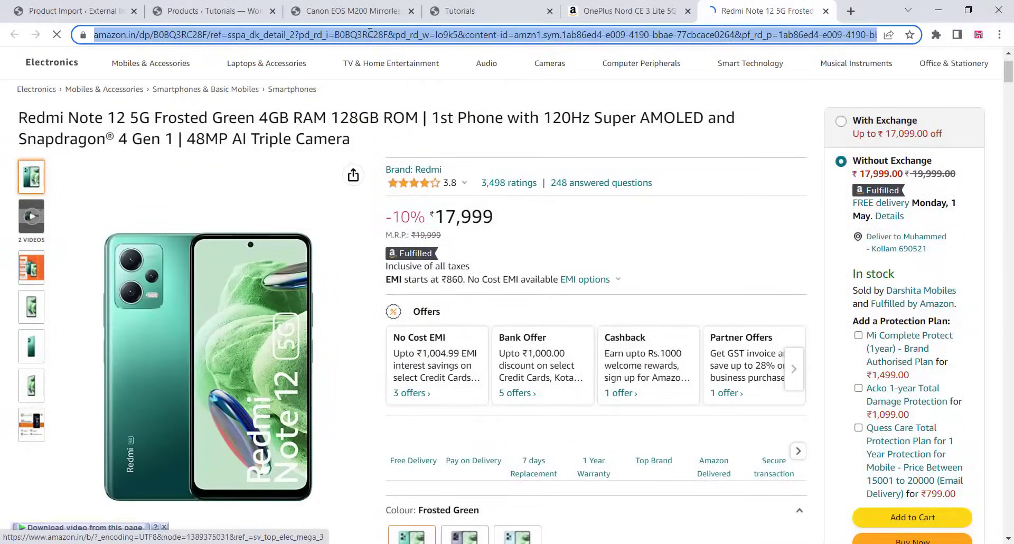
right_click(370, 35)
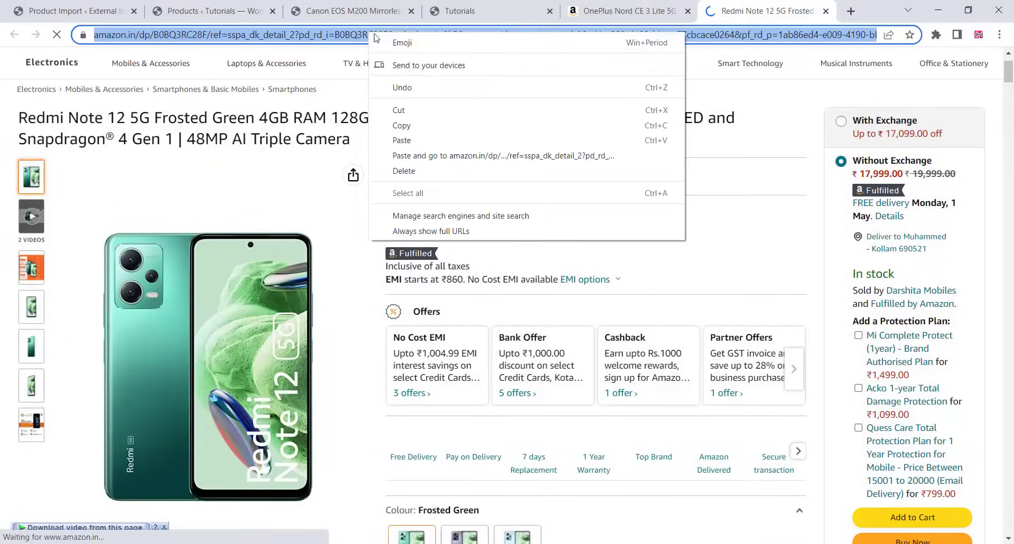
click(429, 128)
click(413, 11)
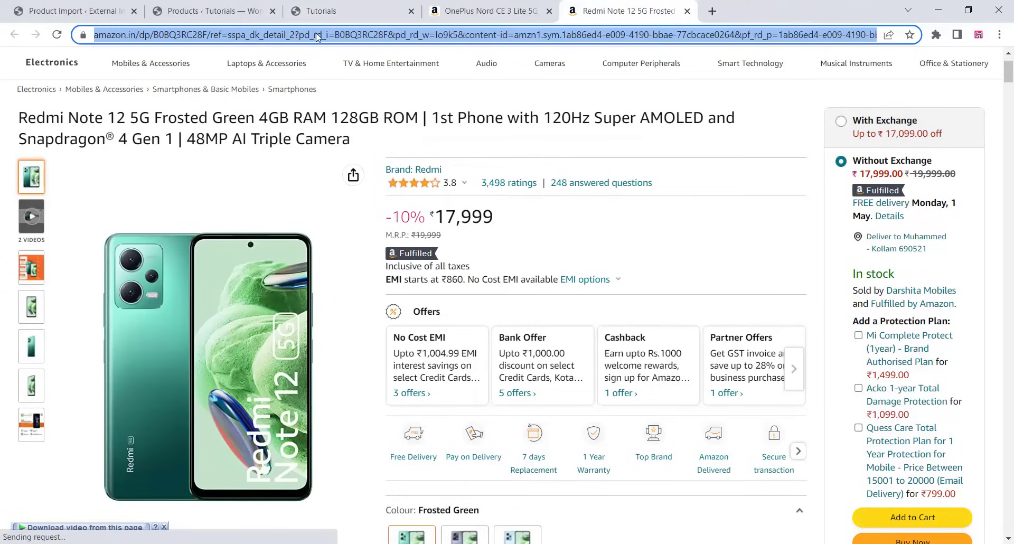
click(88, 8)
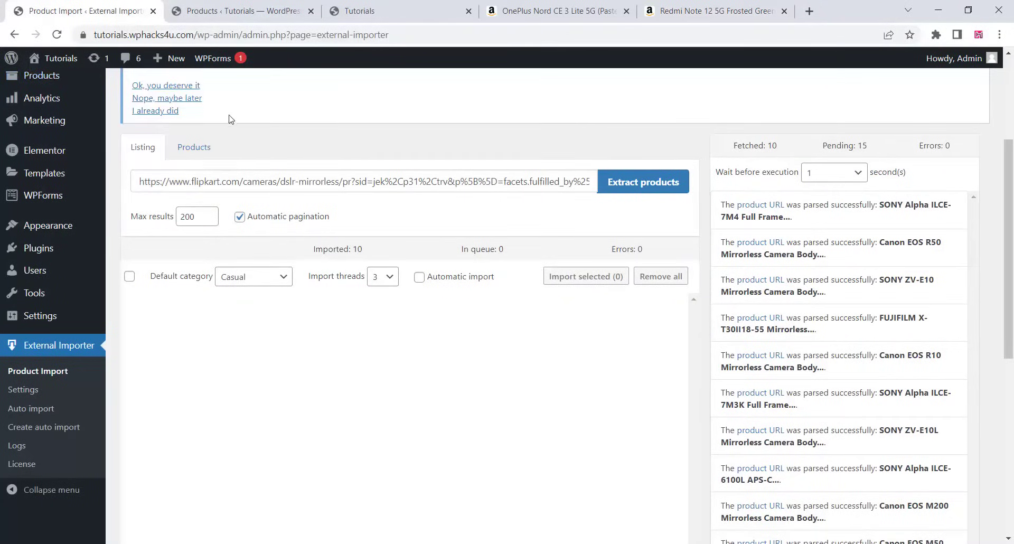
- Paste the Amazon Redmi Note 12 5G URL under Products, extract it, and import it
click(191, 153)
click(154, 179)
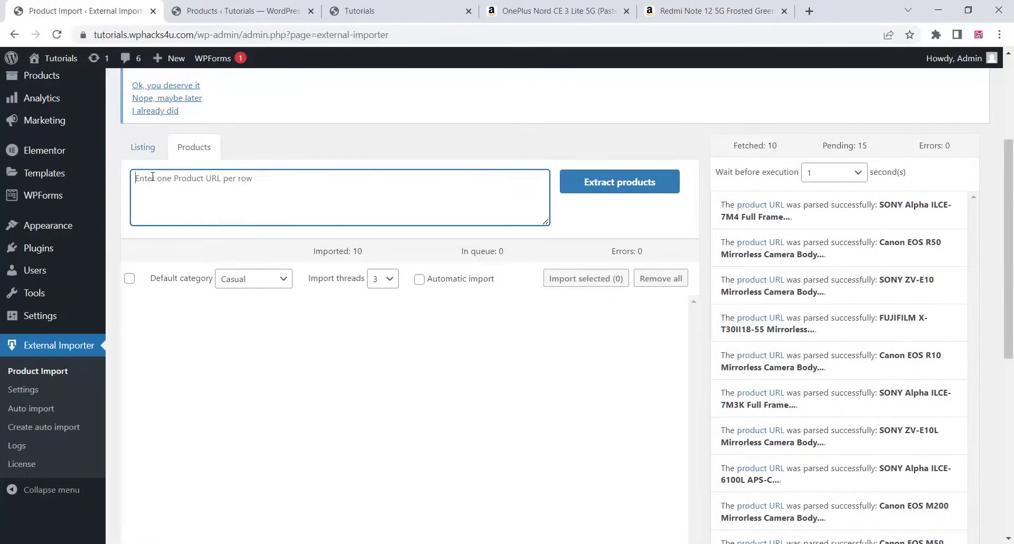
right_click(153, 178)
click(193, 277)
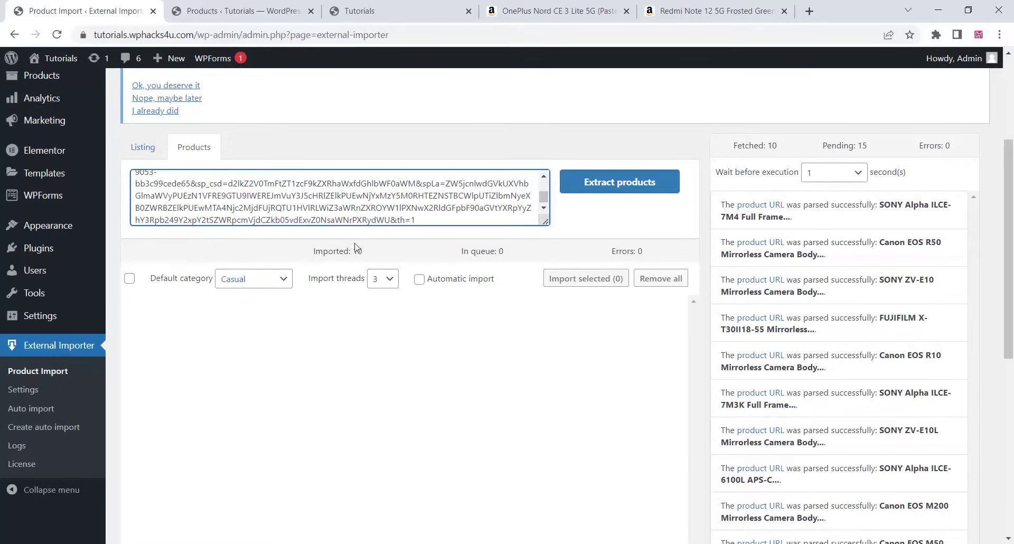
click(606, 184)
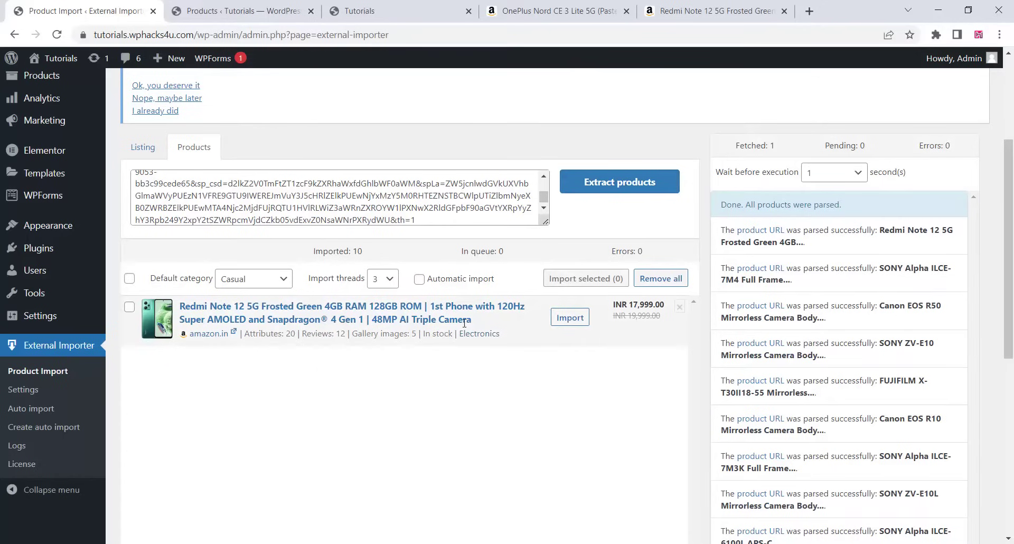
click(569, 317)
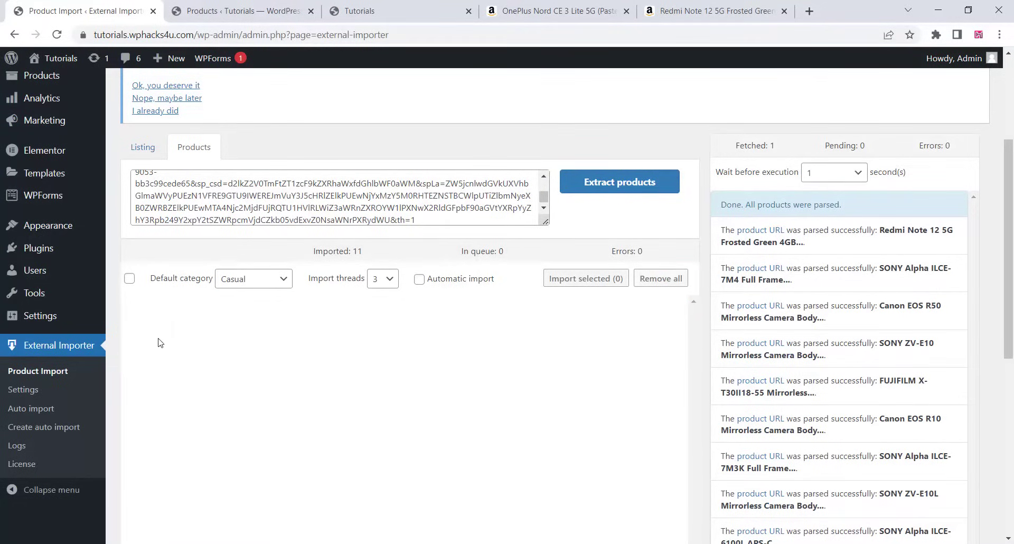
- Reload the product list and open the Redmi Note 12 5G storefront page in a new tab, closing Tutorials
click(244, 8)
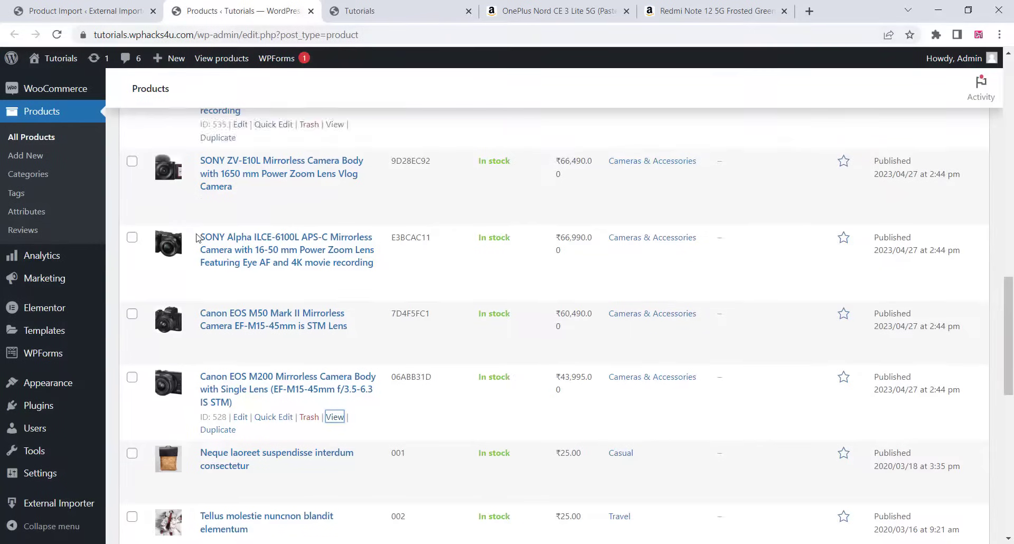
scroll(197, 238, up, 15)
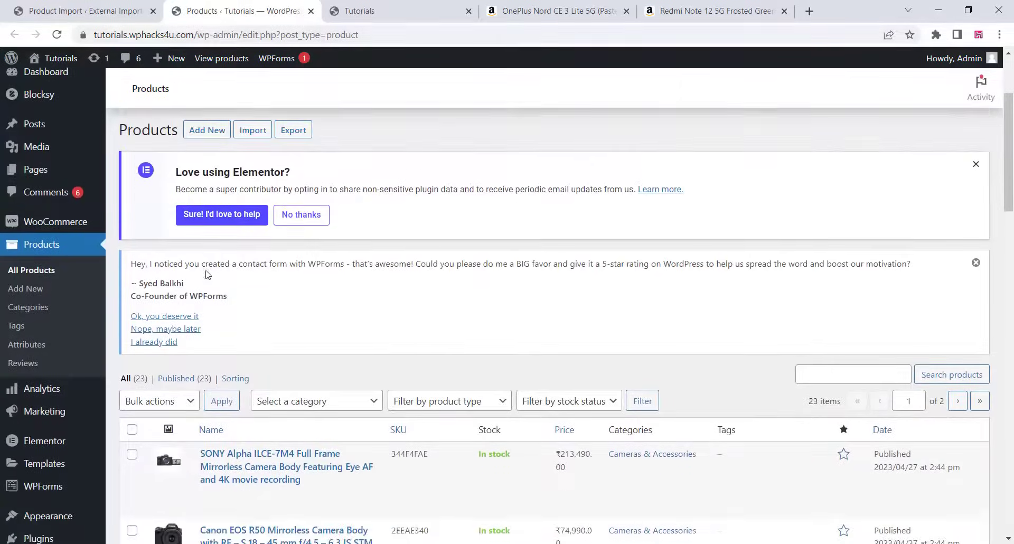
scroll(207, 274, down, 1)
click(56, 36)
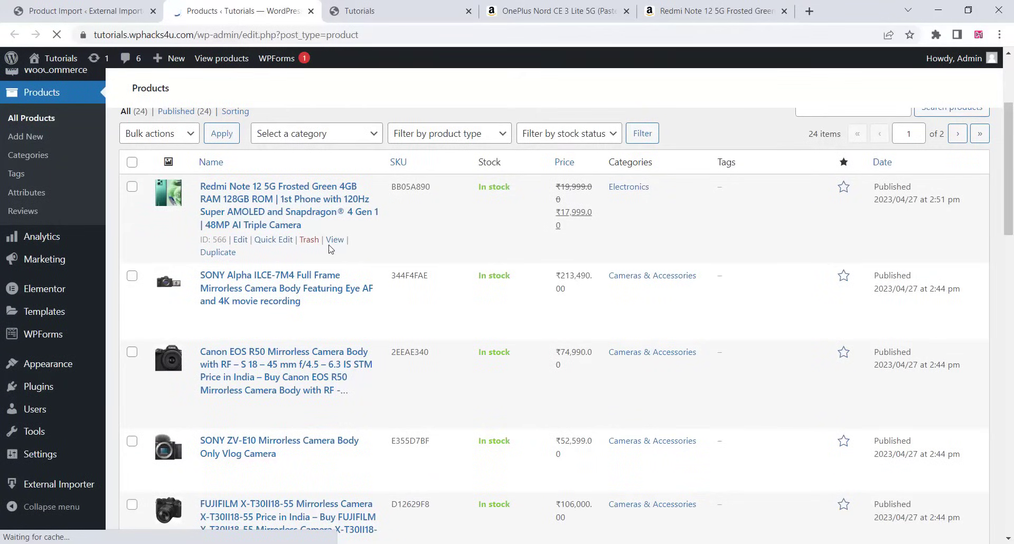
right_click(339, 241)
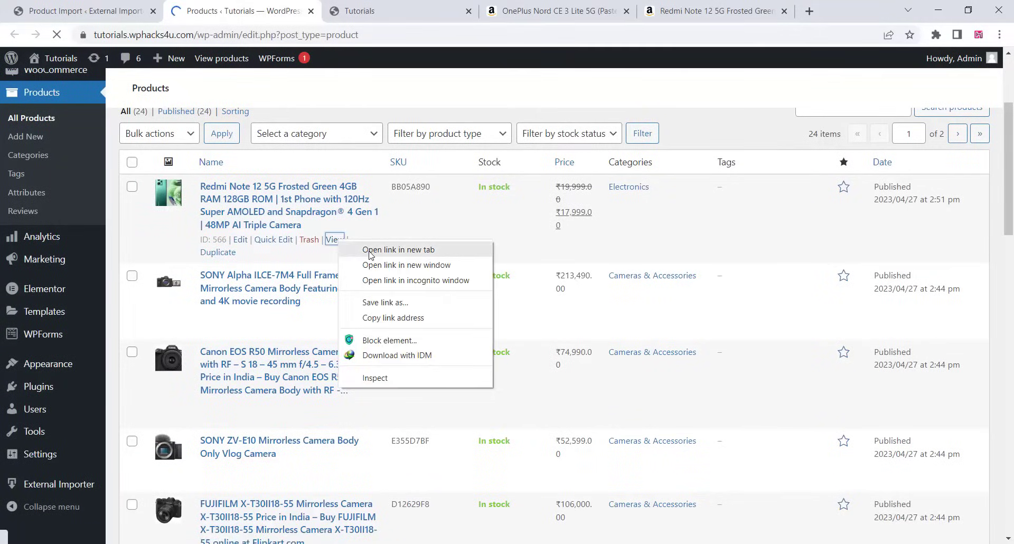
click(370, 251)
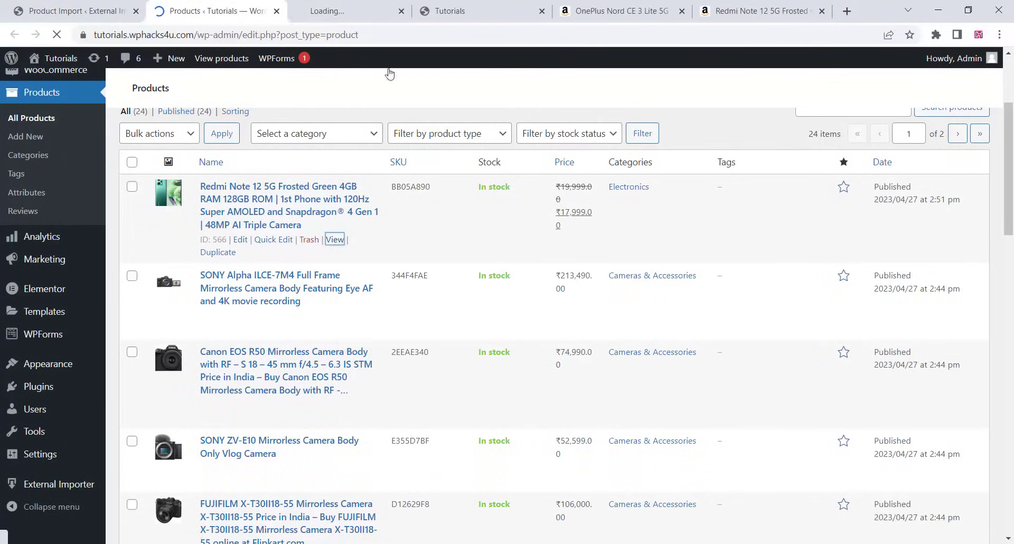
click(549, 11)
click(351, 11)
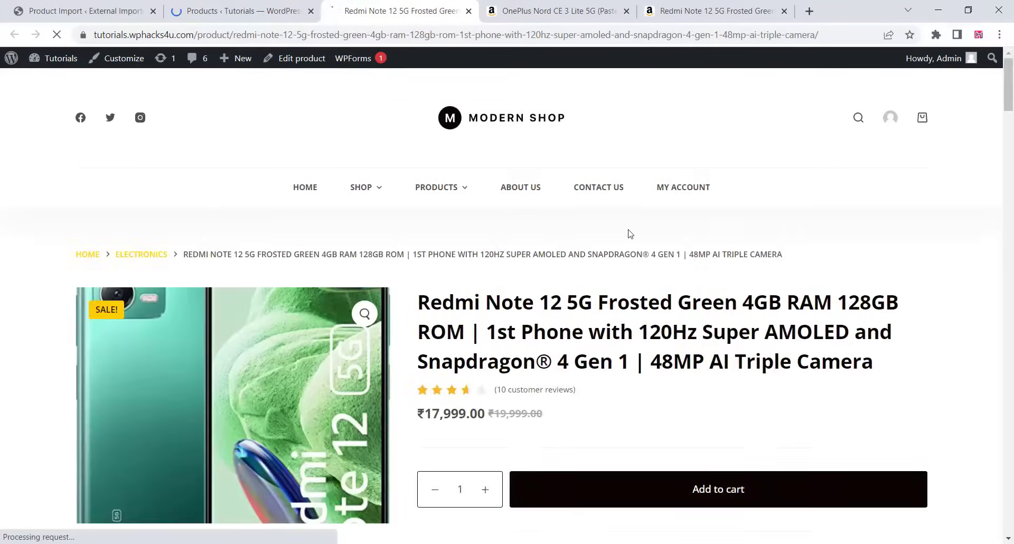
- Scroll past the Redmi Note 12 5G description specs to show its 10 customer reviews
scroll(629, 232, down, 3)
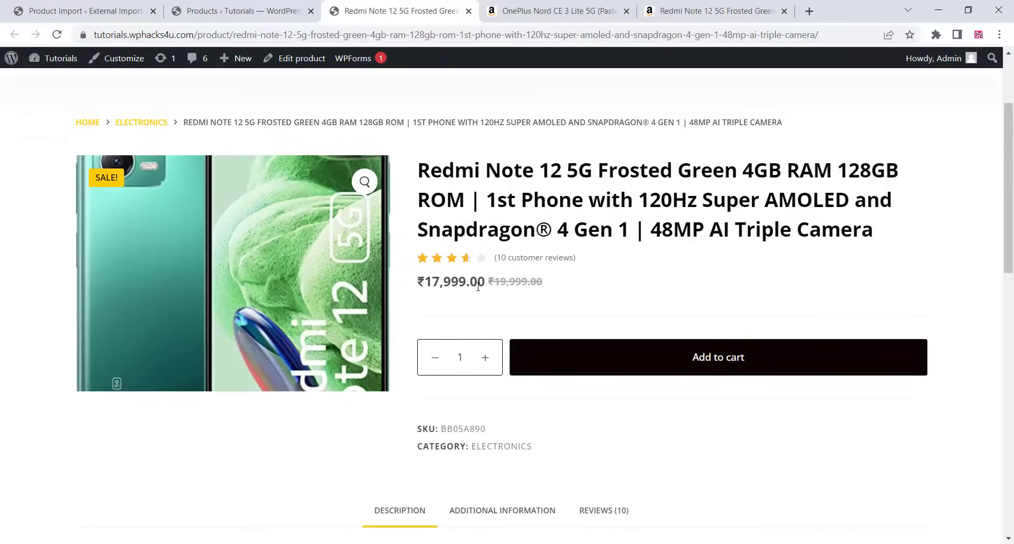
scroll(708, 279, down, 5)
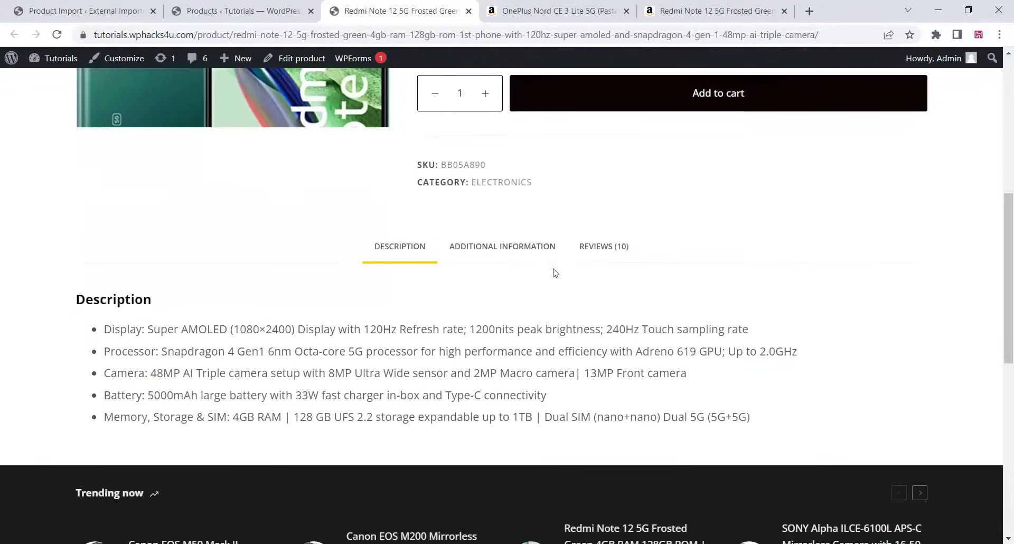
click(601, 248)
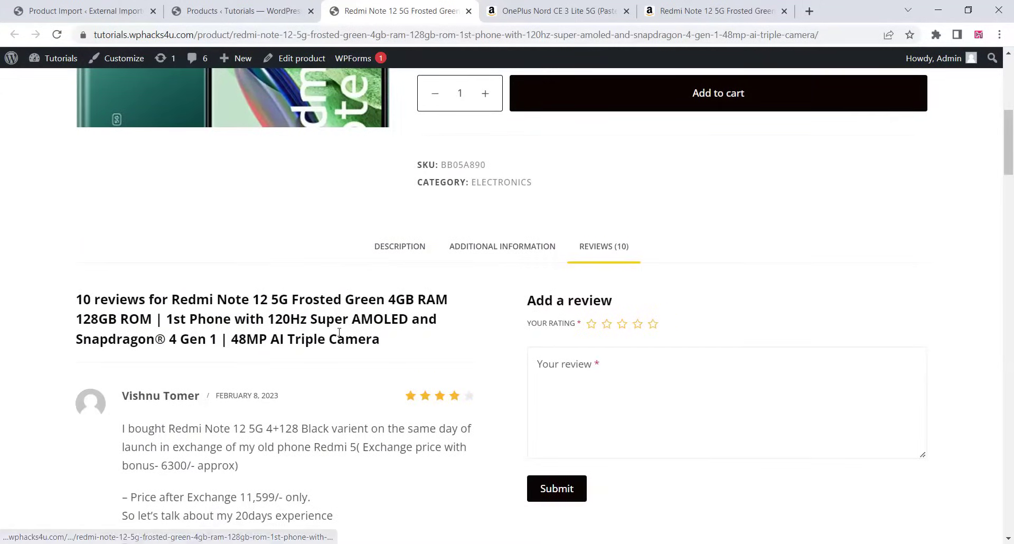